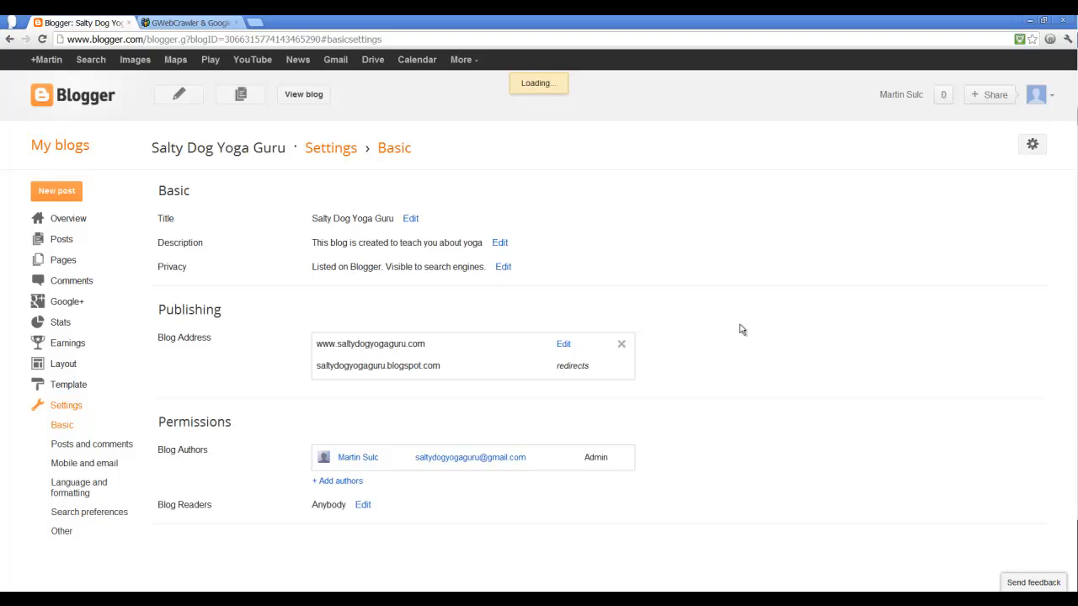
Keep the blog in Blogger's listings and open to search engines in the Basic privacy settings, and save the changes.
left_click(68, 427)
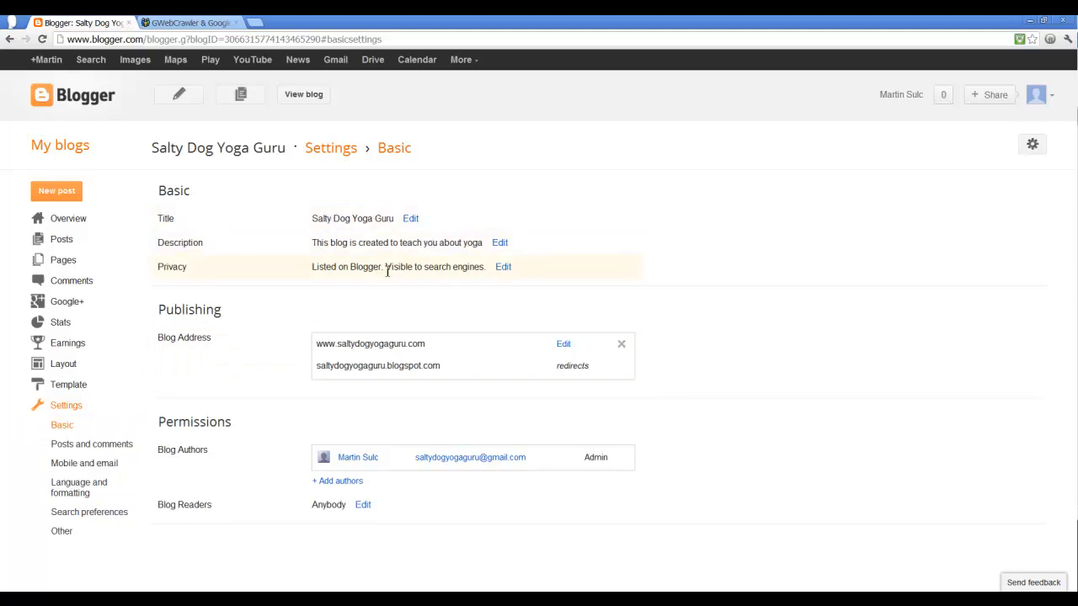
left_click(503, 267)
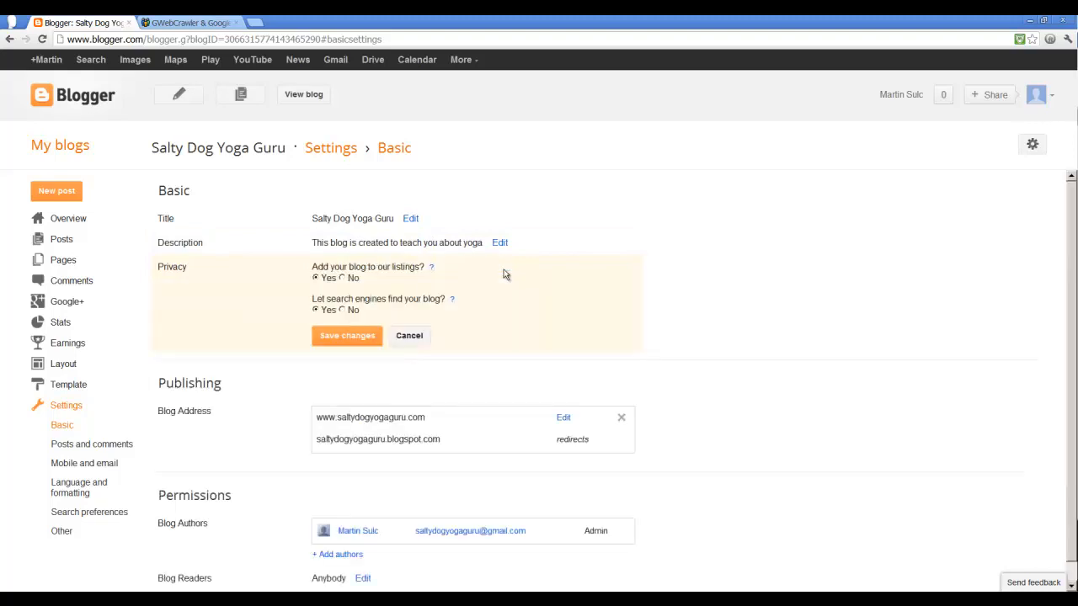
left_click(332, 337)
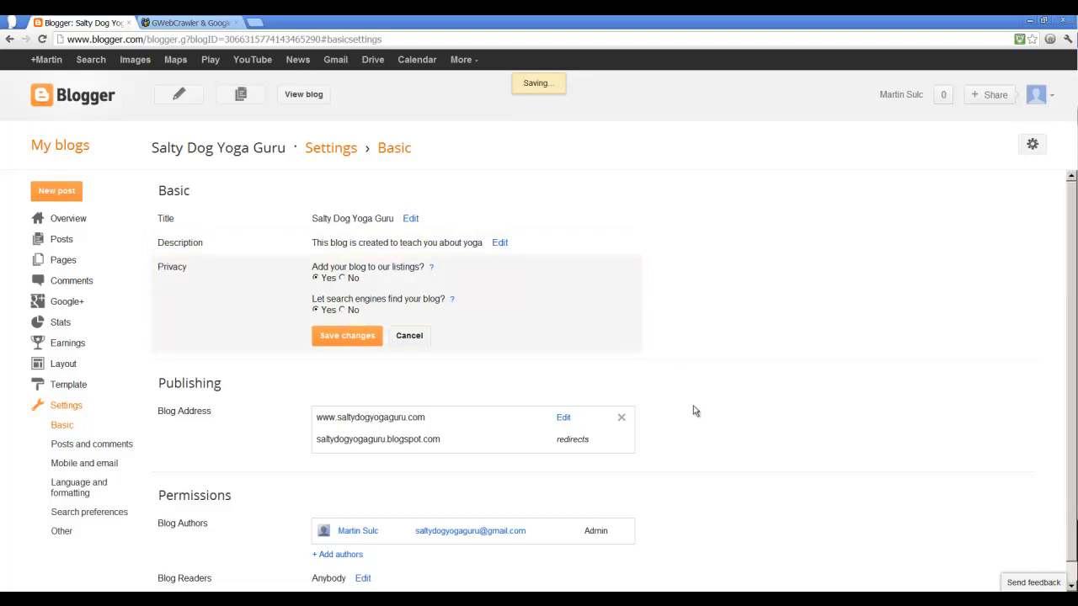
scroll(694, 410, "down", 1)
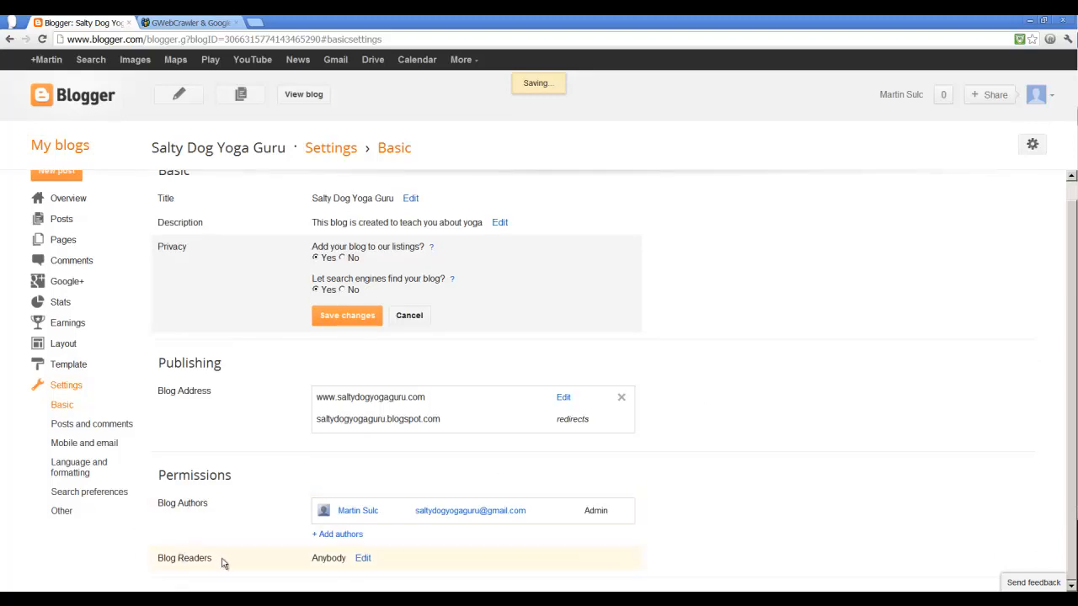
Open the Posts and comments settings and check the available Comment Location options and the word verification setting.
left_click(77, 428)
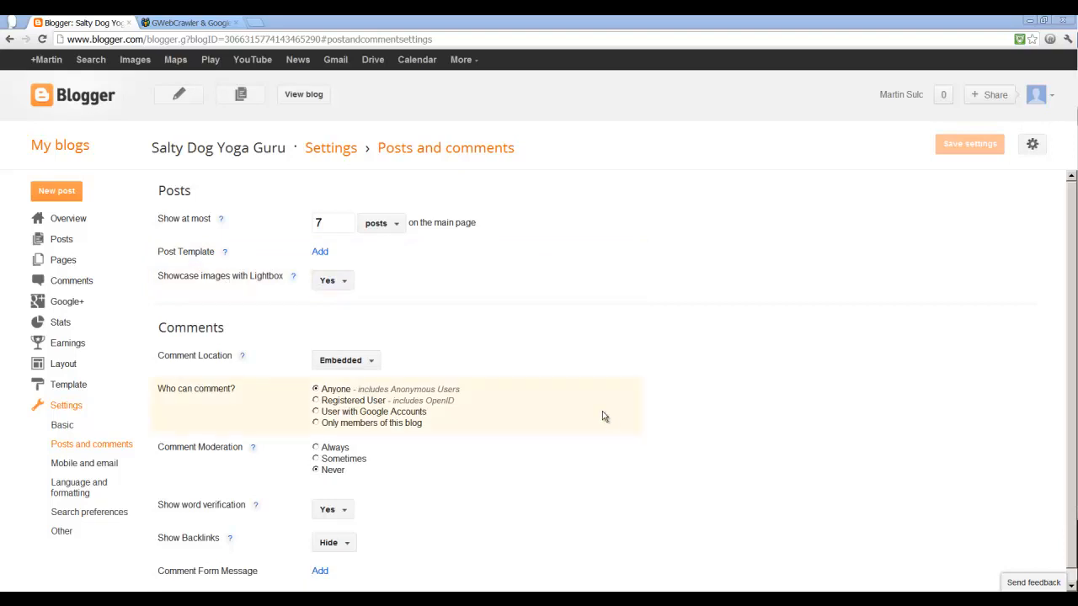
left_click(371, 362)
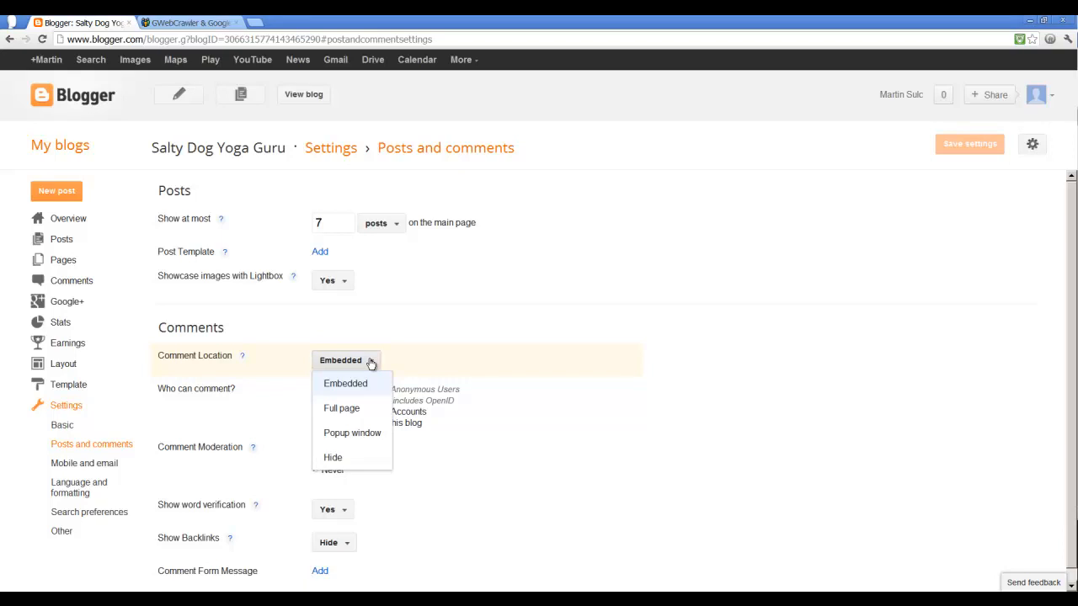
left_click(370, 363)
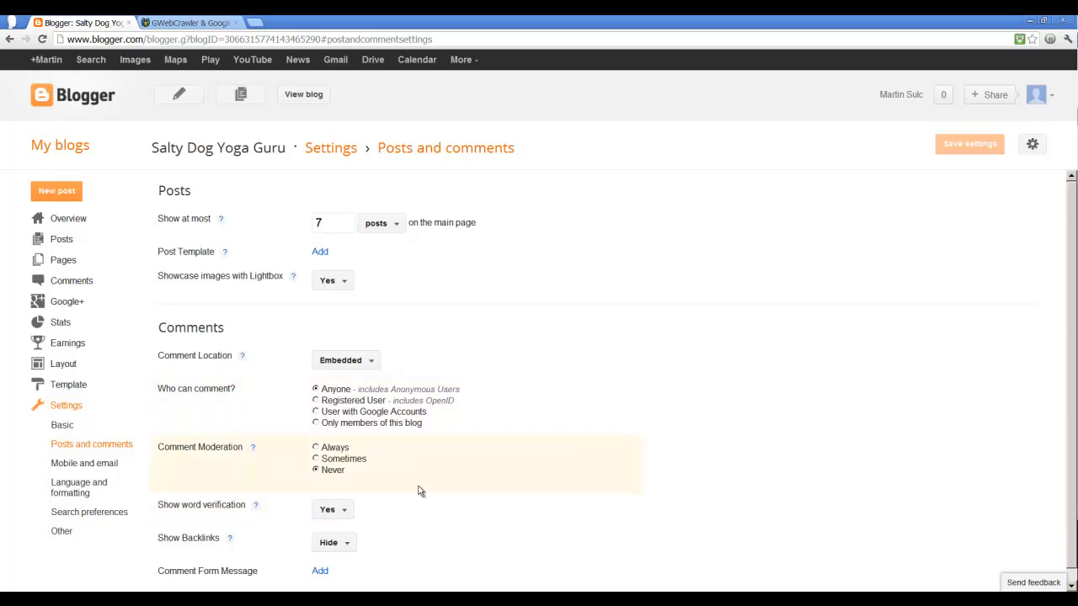
left_click(254, 507)
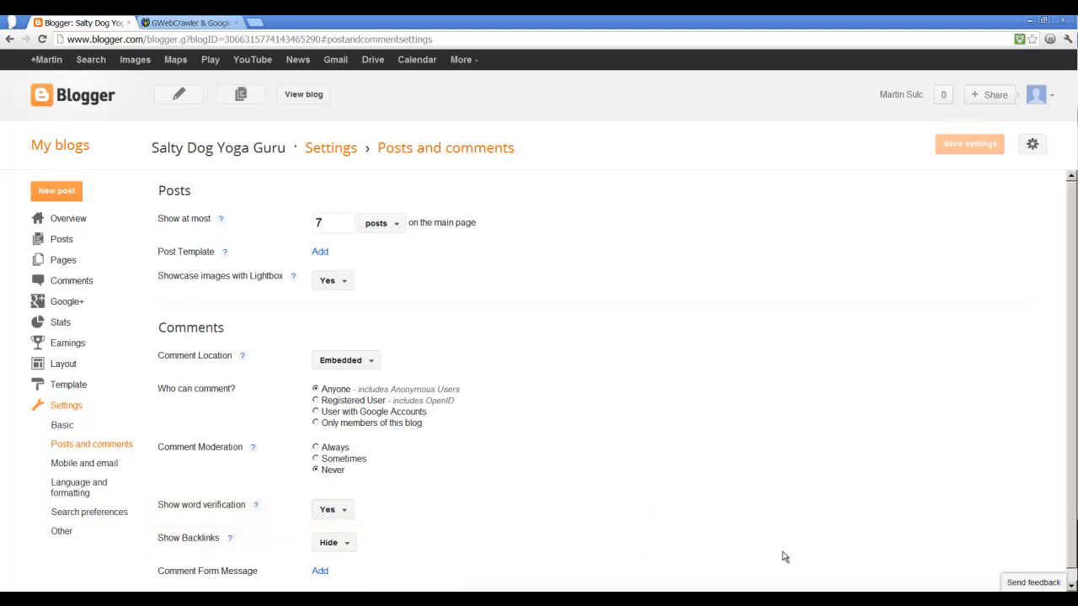
Read the help for Show Backlinks and check the options of that setting.
scroll(786, 548, "down", 1)
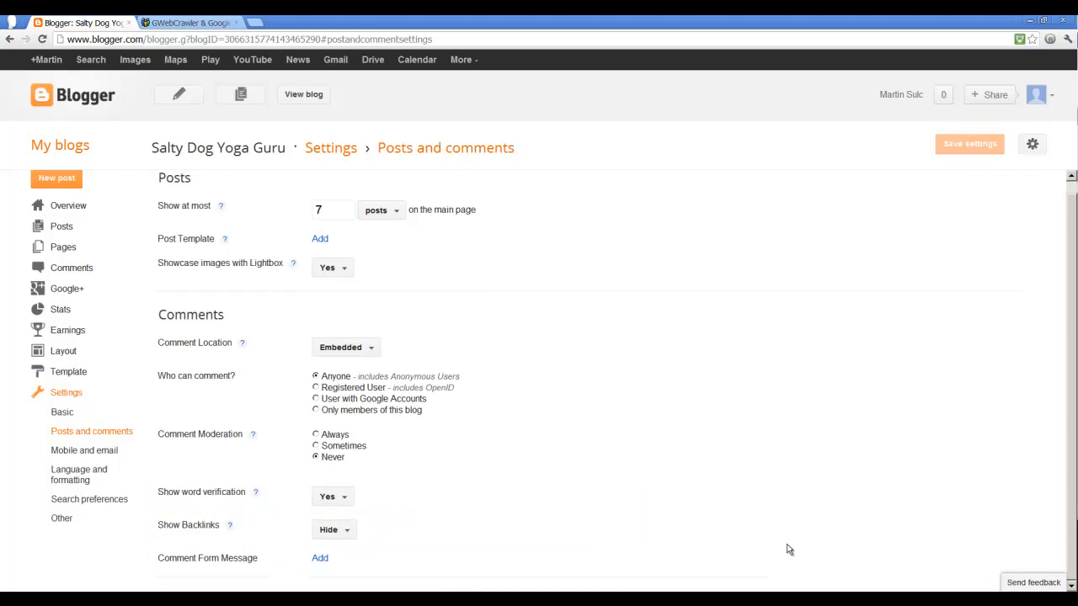
left_click(230, 525)
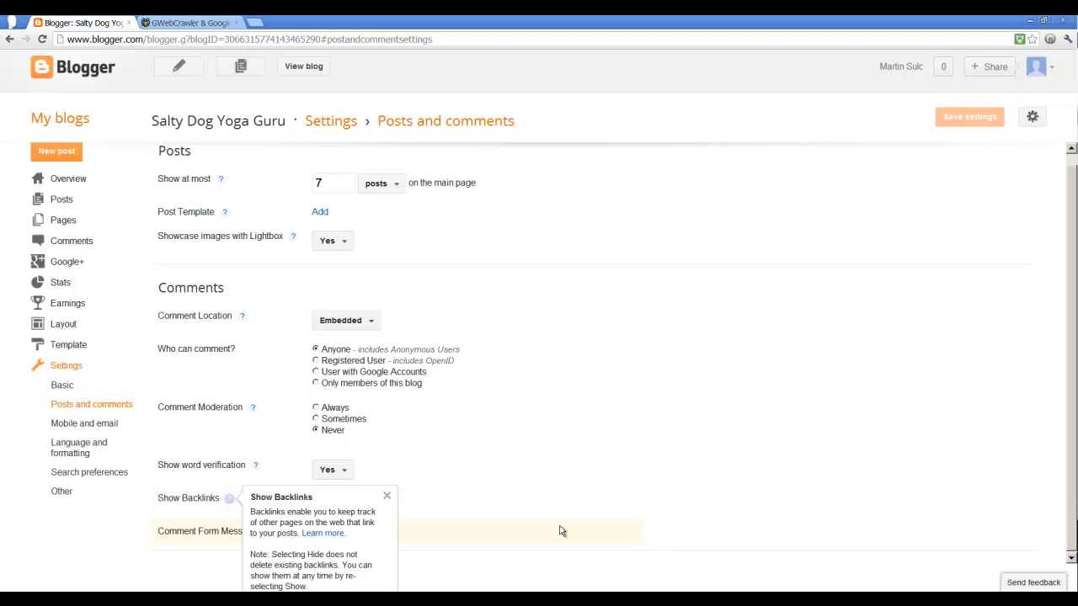
left_click(229, 500)
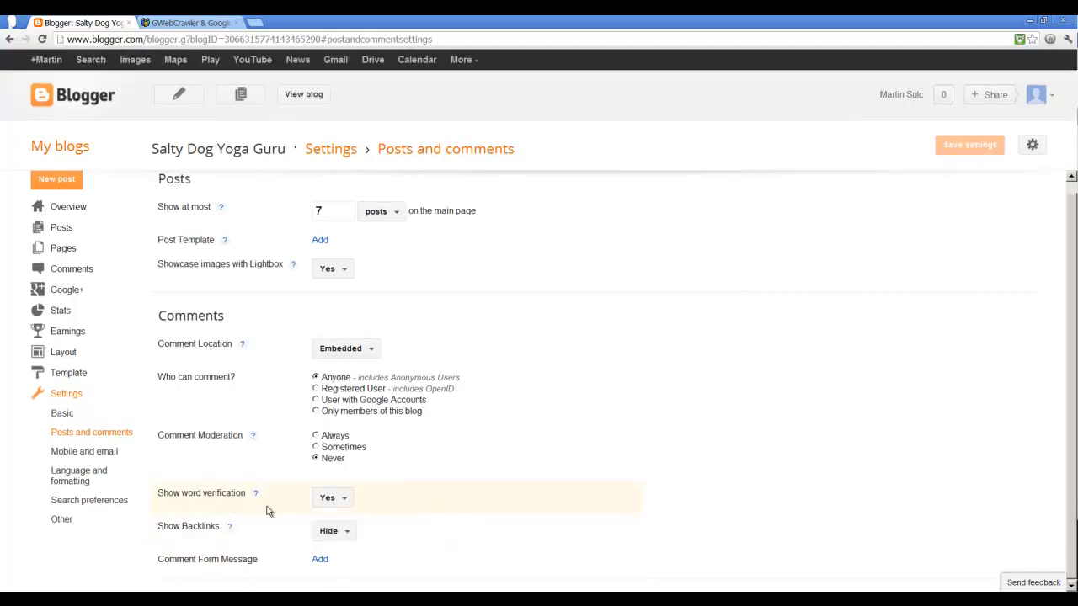
left_click(348, 534)
left_click(351, 536)
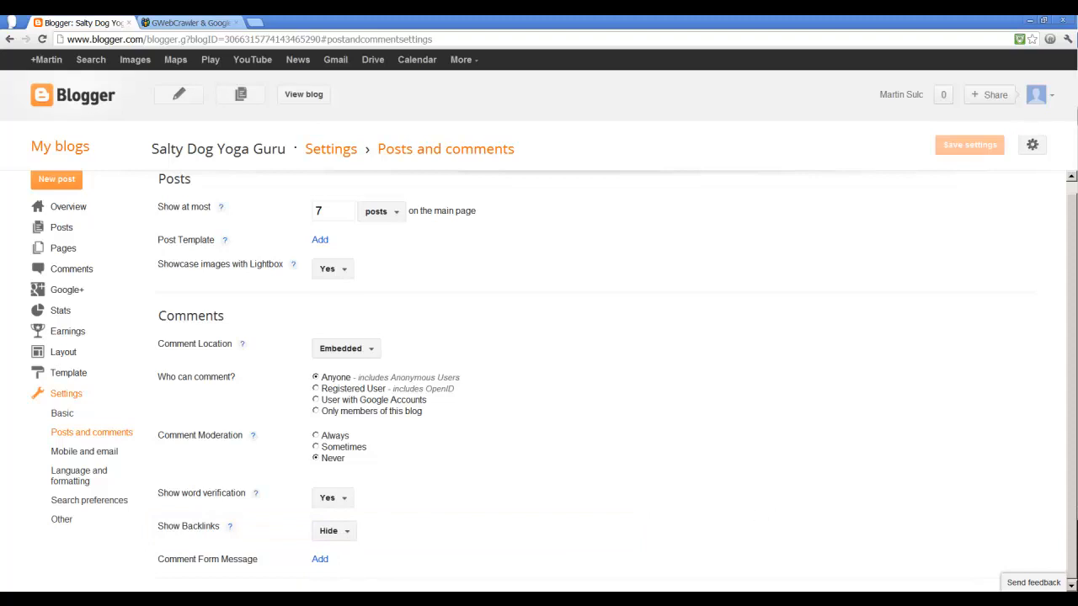
View the Mobile and email settings, and open the Language and formatting settings.
left_click(91, 453)
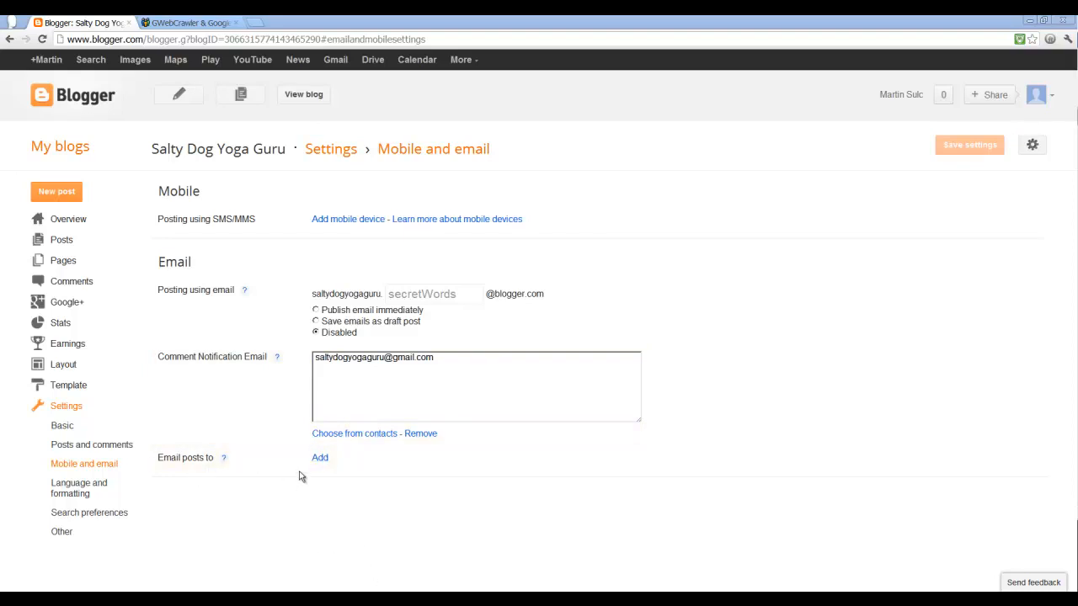
left_click(99, 487)
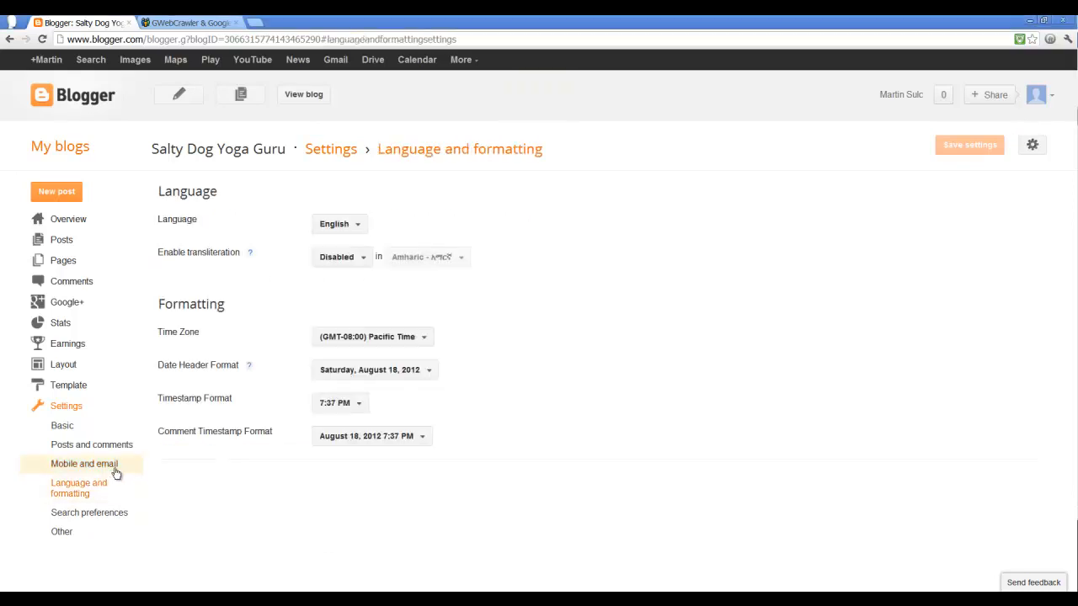
Try enabling transliteration, look through its languages, and set it back to Disabled.
left_click(364, 261)
left_click(341, 277)
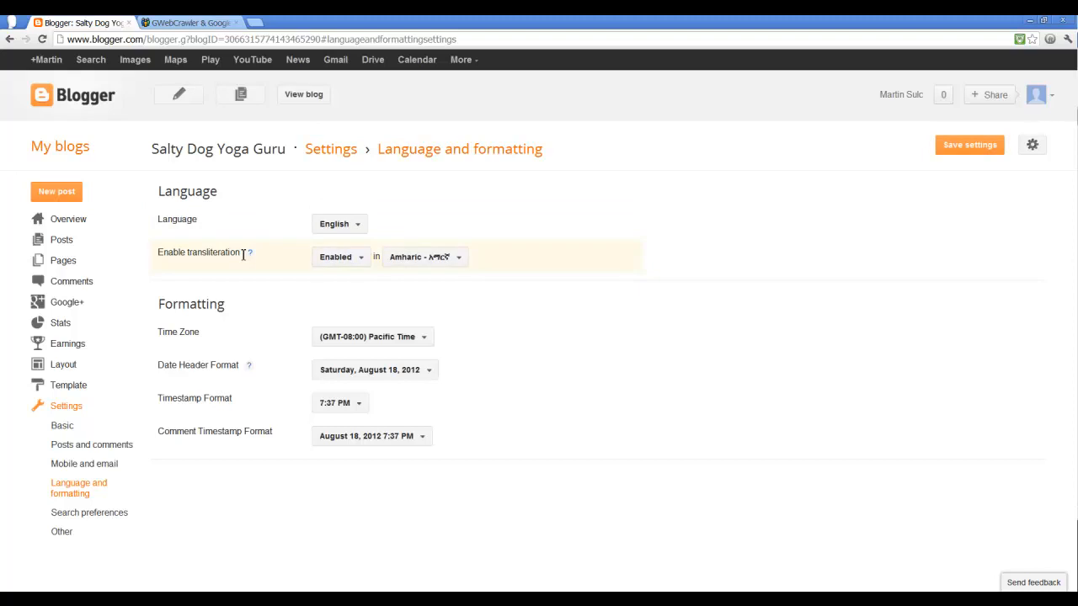
left_click(458, 259)
left_click_drag(493, 303, 489, 278)
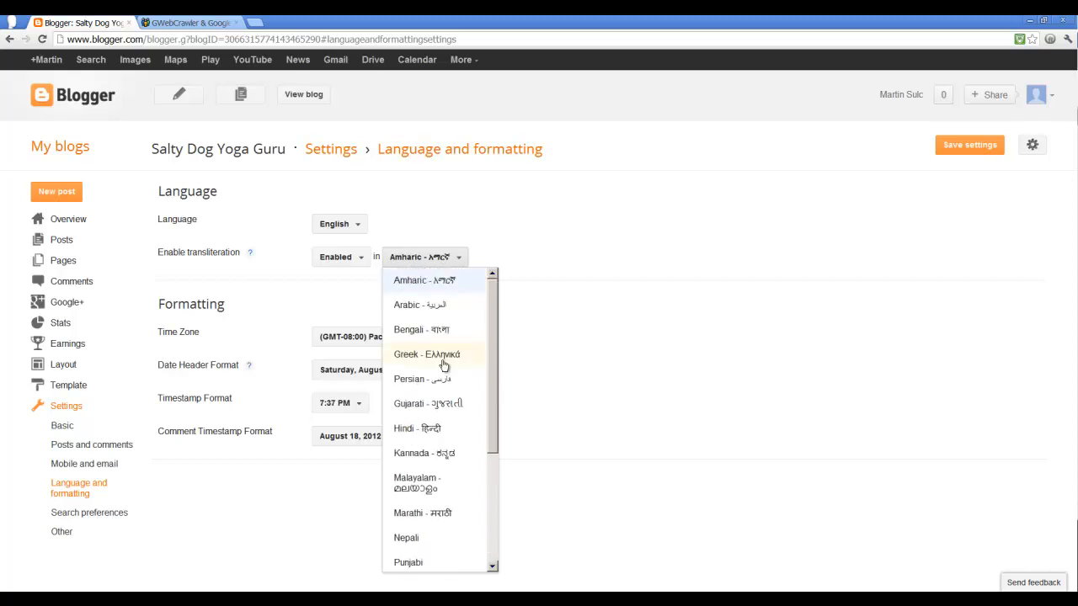
left_click(360, 258)
left_click(347, 307)
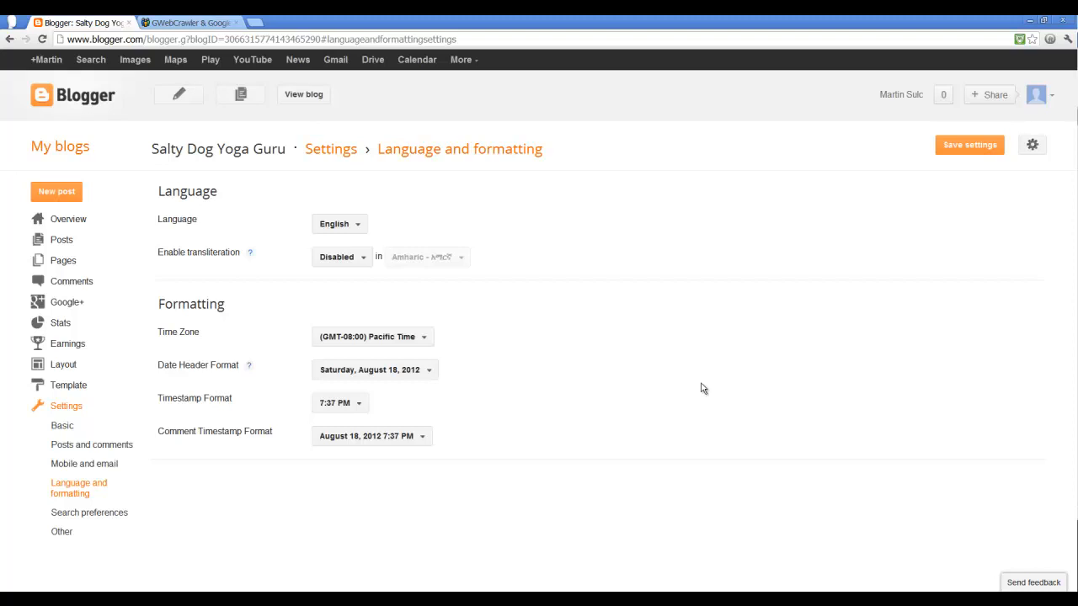
Enable transliteration in Hindi and look over the Timestamp Format options.
left_click(369, 258)
left_click(342, 278)
left_click(459, 261)
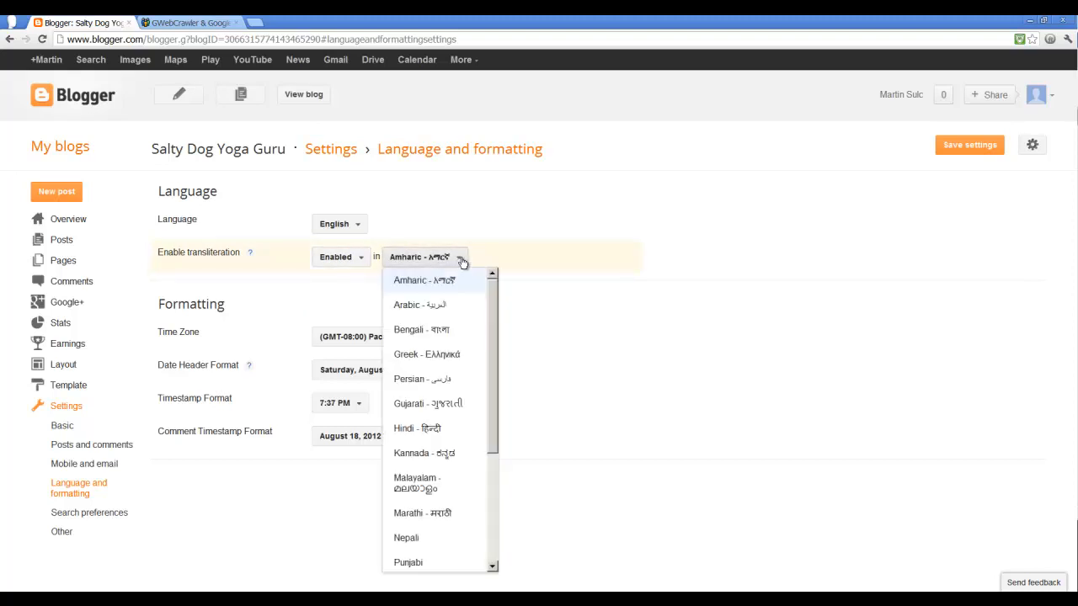
left_click(419, 429)
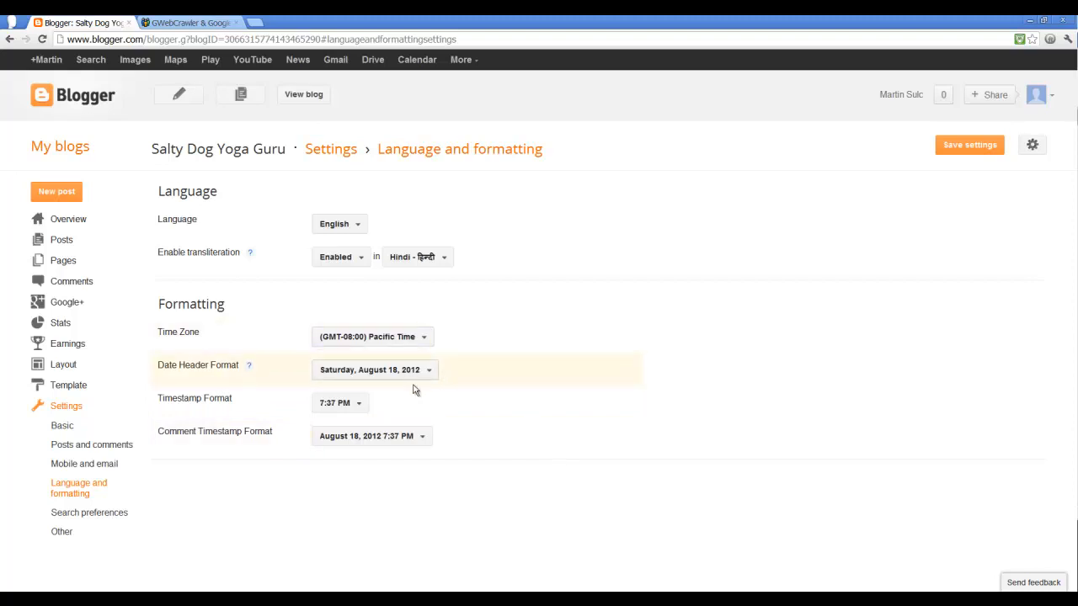
left_click(359, 406)
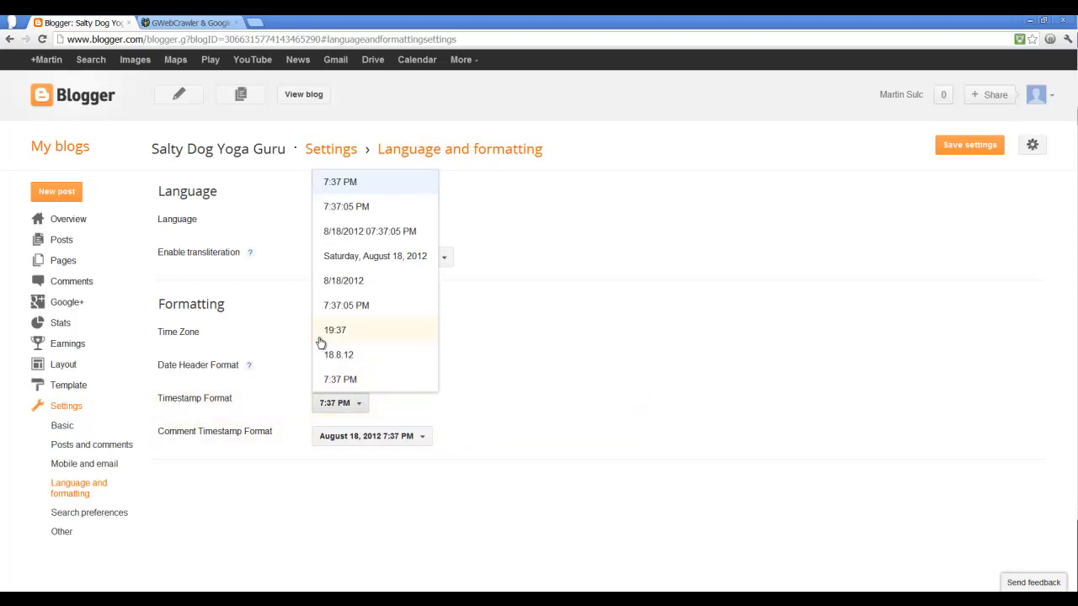
left_click(468, 493)
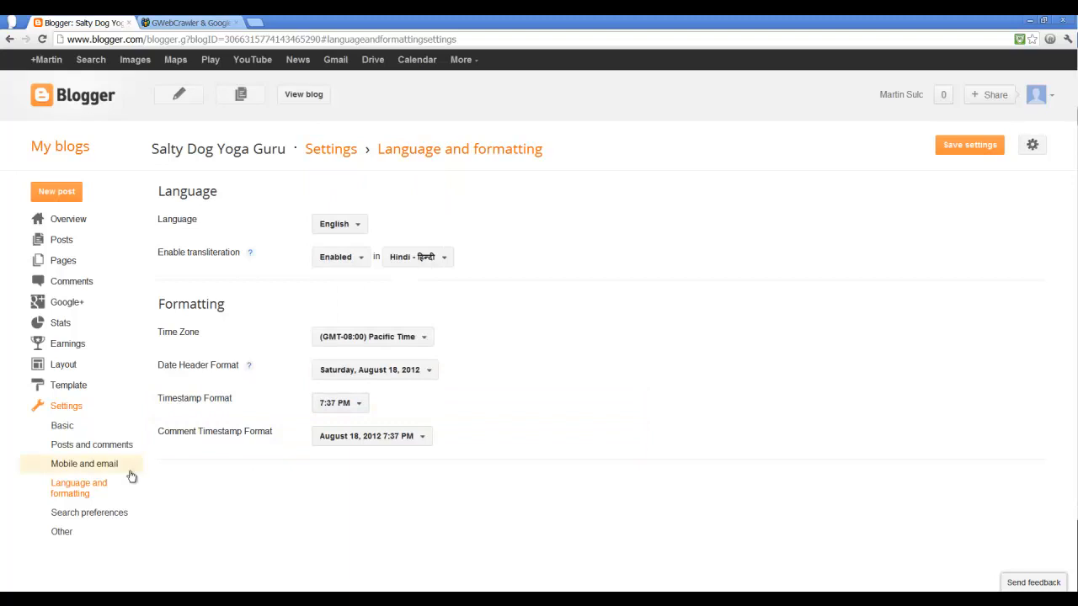
Go to the Search preferences settings, discarding the unsaved language and formatting changes.
left_click(93, 513)
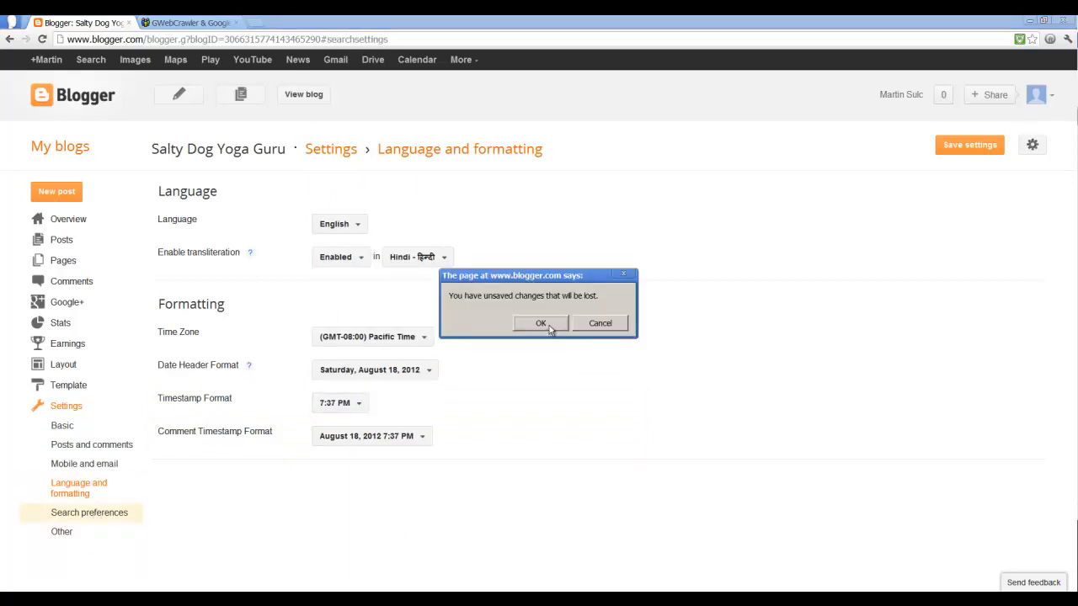
left_click(591, 325)
left_click(89, 512)
left_click(542, 323)
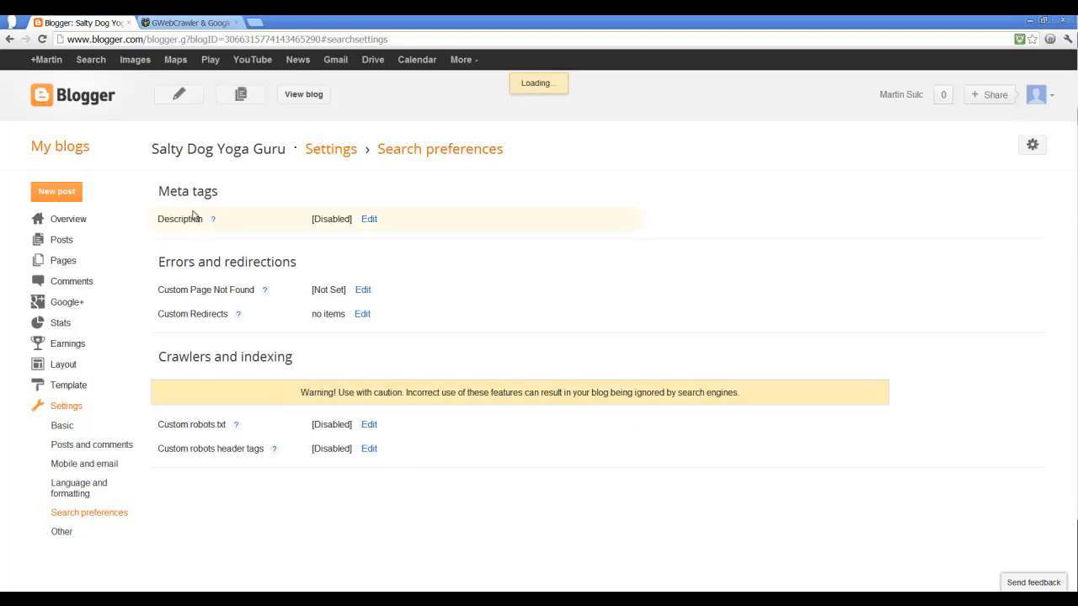
Enable the meta tag search description, enter "yoga guru instructional video help journals", and save it.
left_click(369, 220)
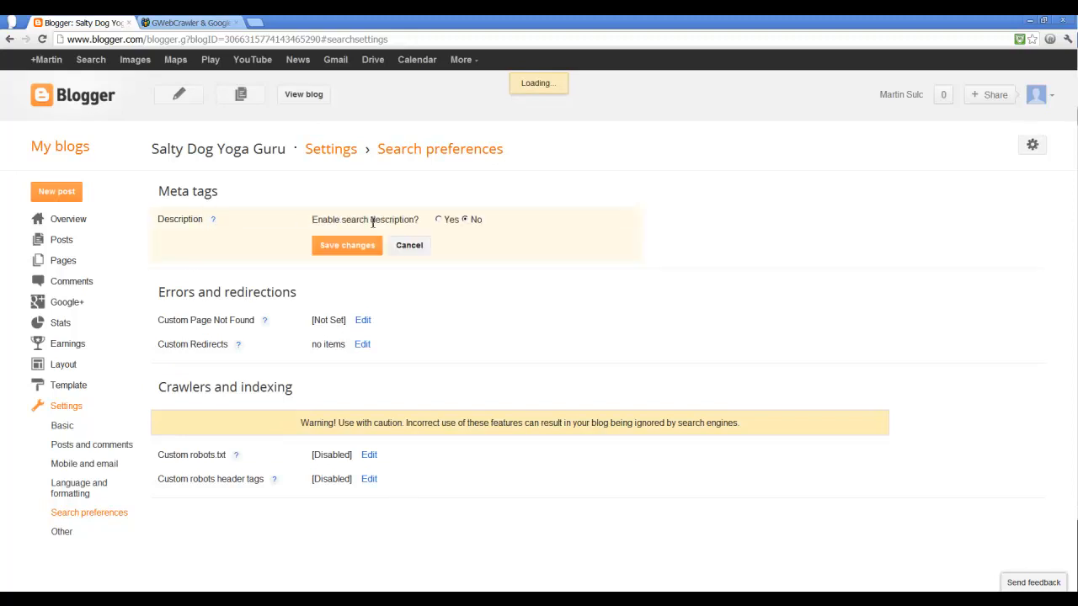
left_click(438, 219)
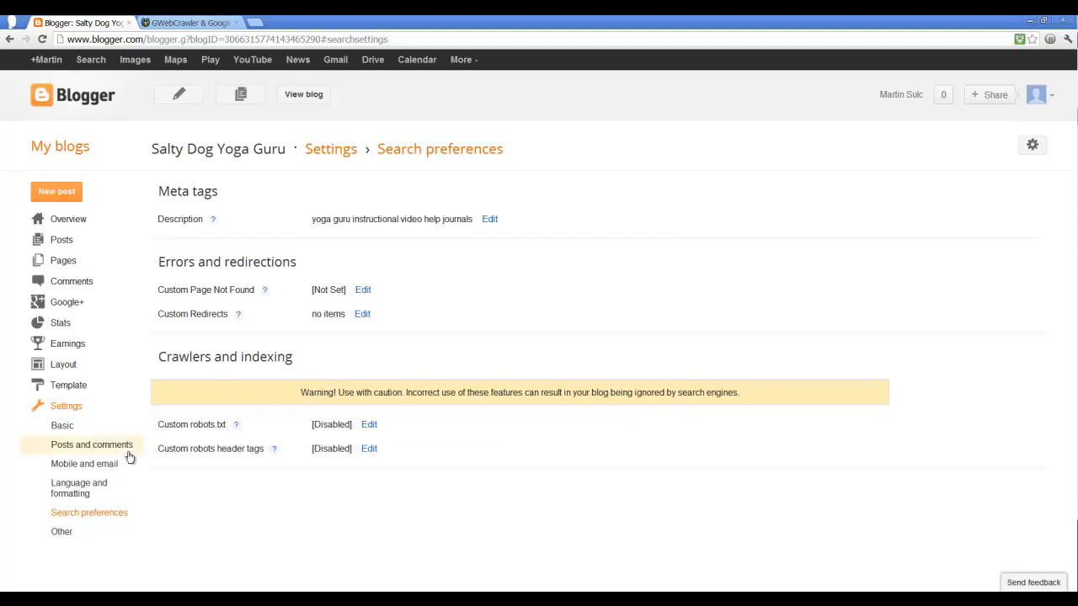
Open the Other settings and find the Analytics Web Property ID field under Google Analytics.
left_click(62, 533)
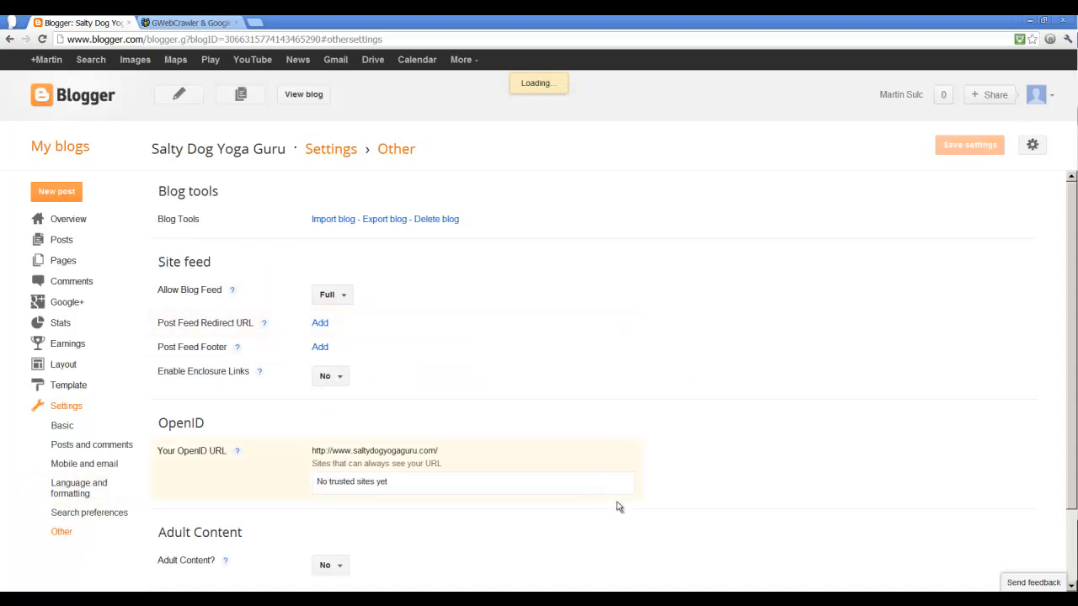
scroll(617, 507, "down", 2)
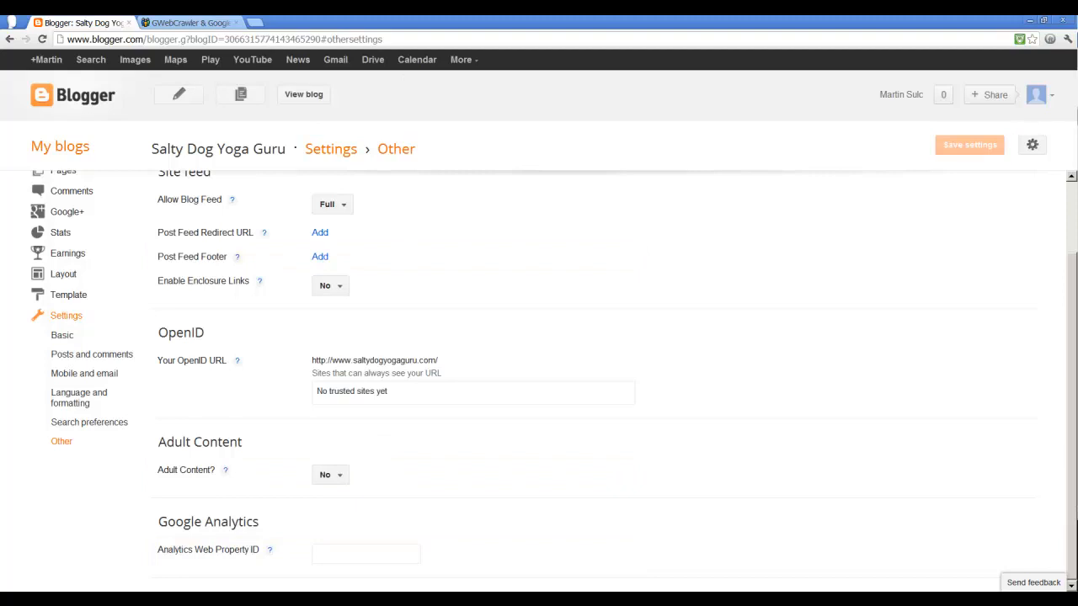
Open Google Analytics in a new browser tab from the products list of the Google account.
left_click(255, 23)
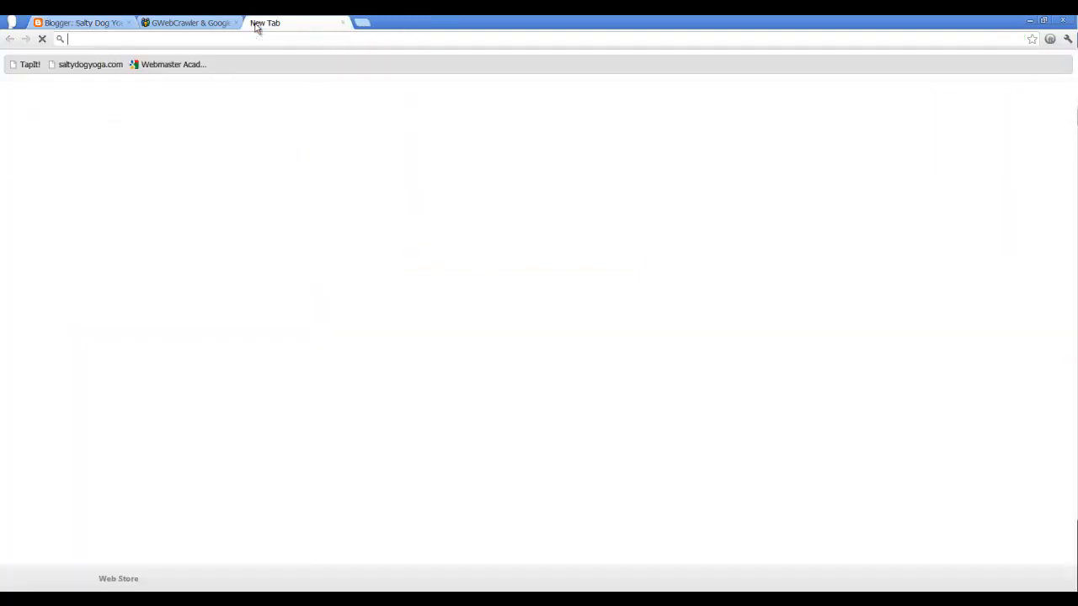
left_click(613, 265)
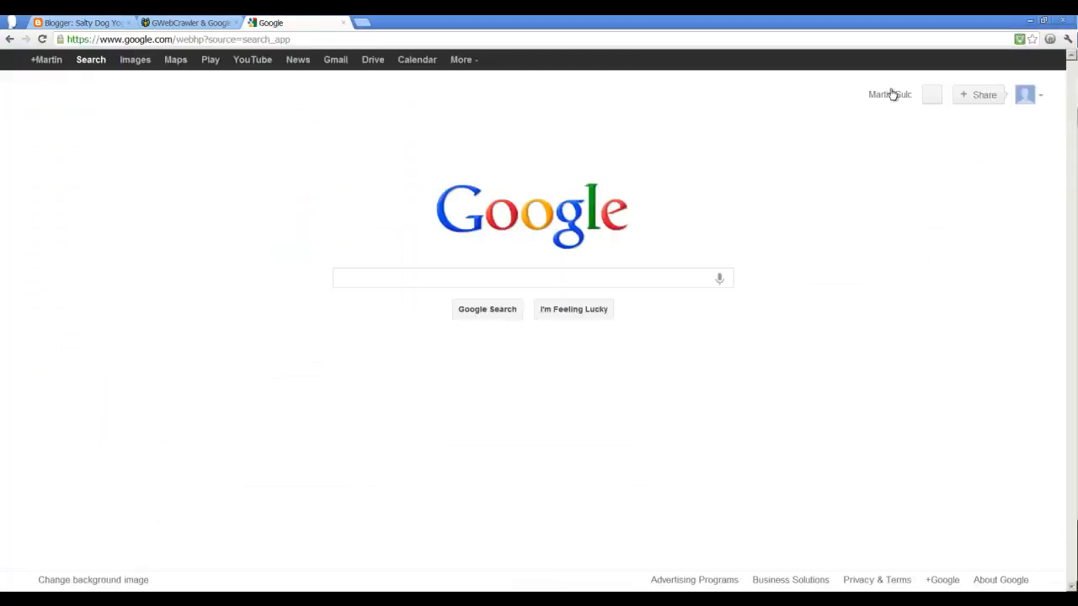
left_click(890, 95)
left_click(906, 165)
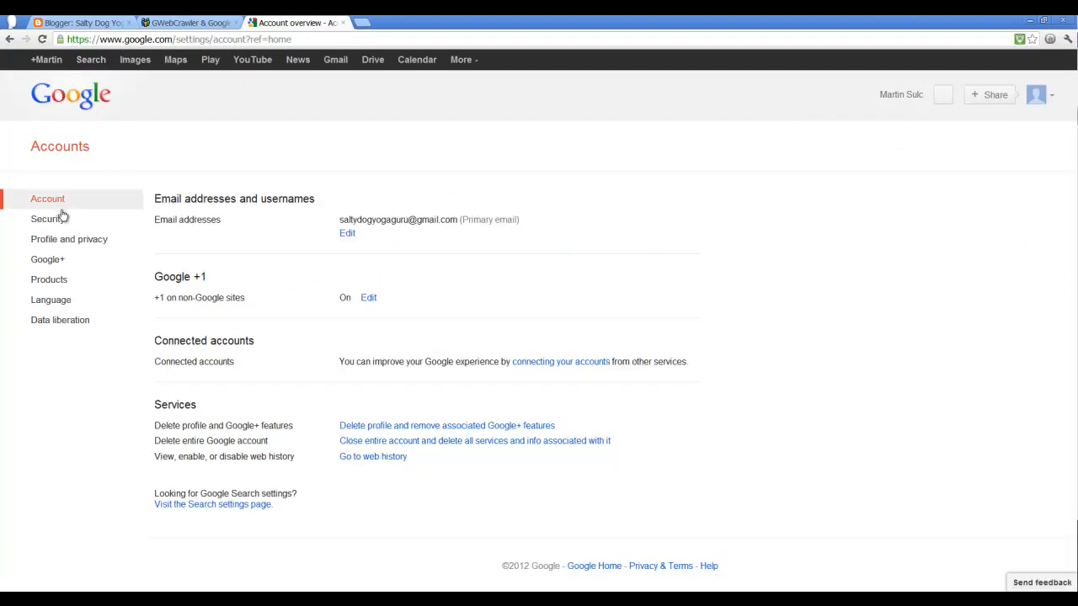
left_click(41, 281)
mouse_move(323, 311)
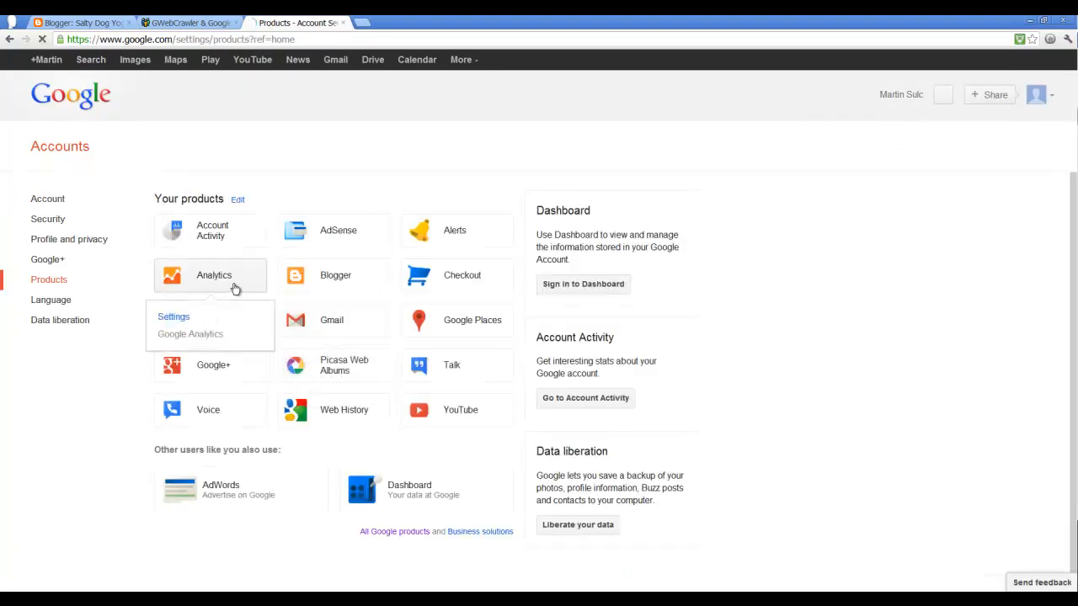
left_click(233, 286)
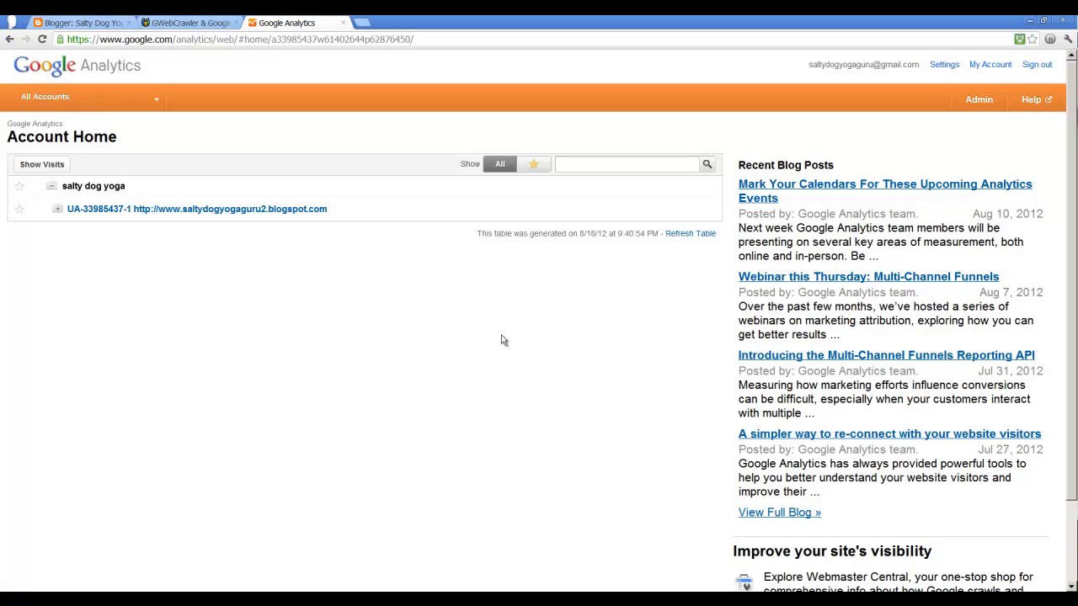
Open the admin page of the salty dog yoga profile in Google Analytics and copy its property ID.
left_click(80, 210)
left_click(84, 232)
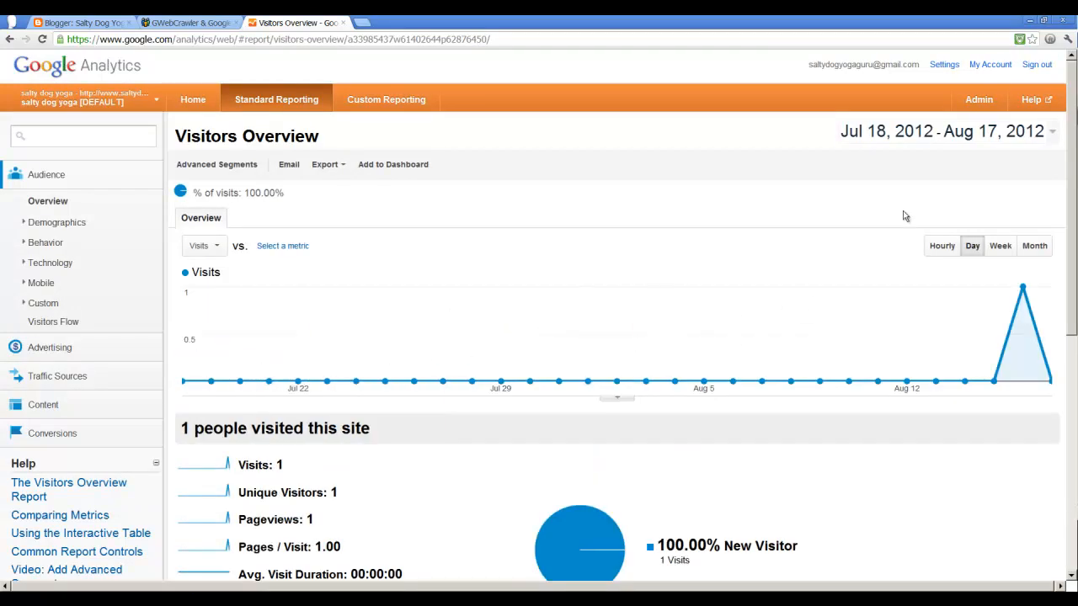
left_click(981, 102)
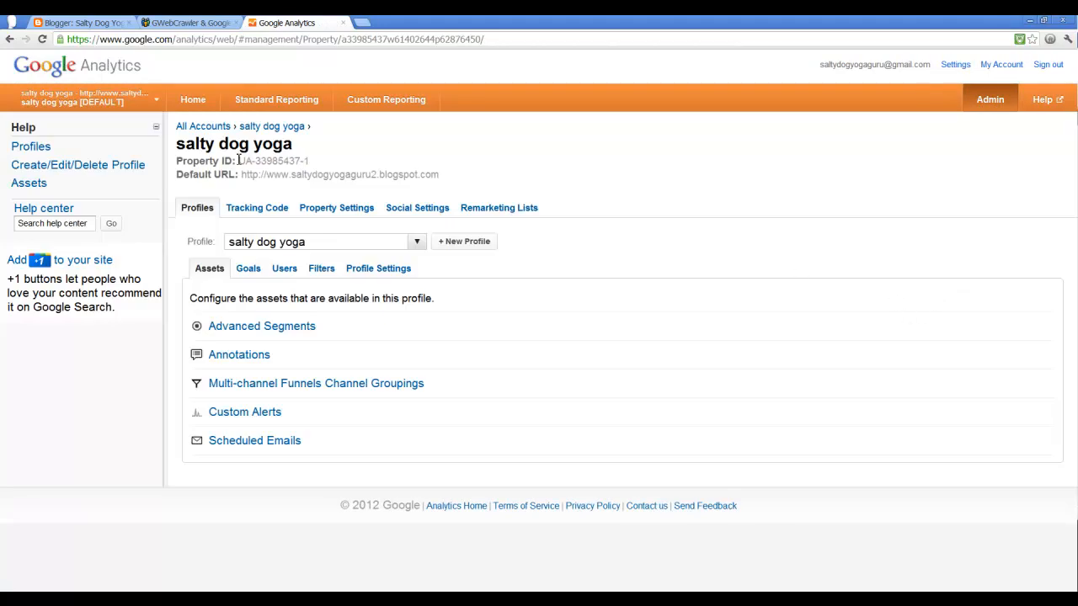
left_click_drag(240, 160, 316, 161)
key("ctrl+c")
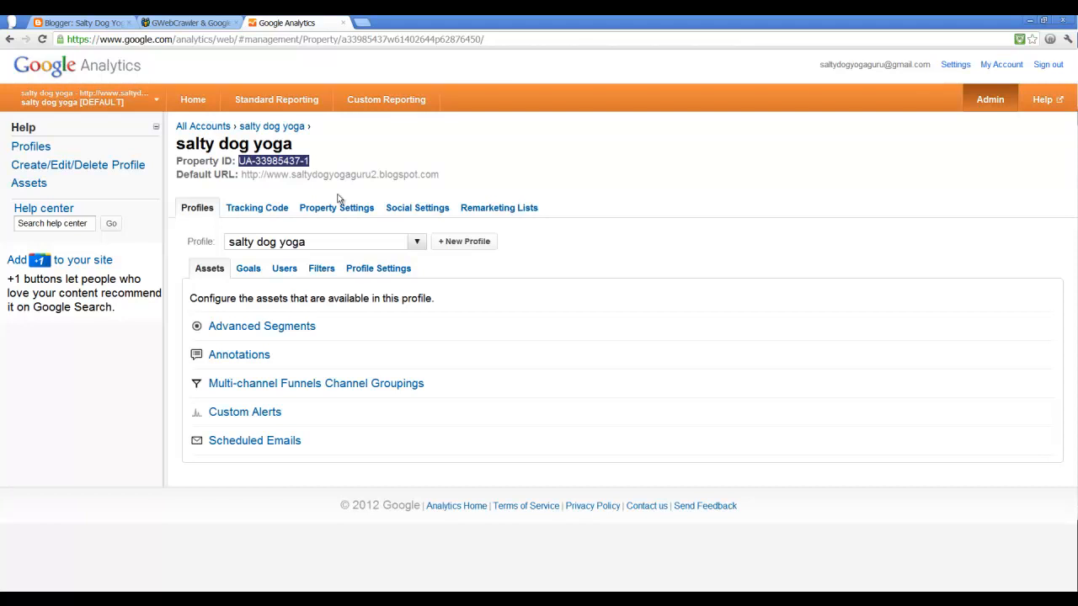
Paste the copied property ID into the Analytics Web Property ID field of the Blogger settings and save, staying on the page until saving finishes.
left_click(107, 25)
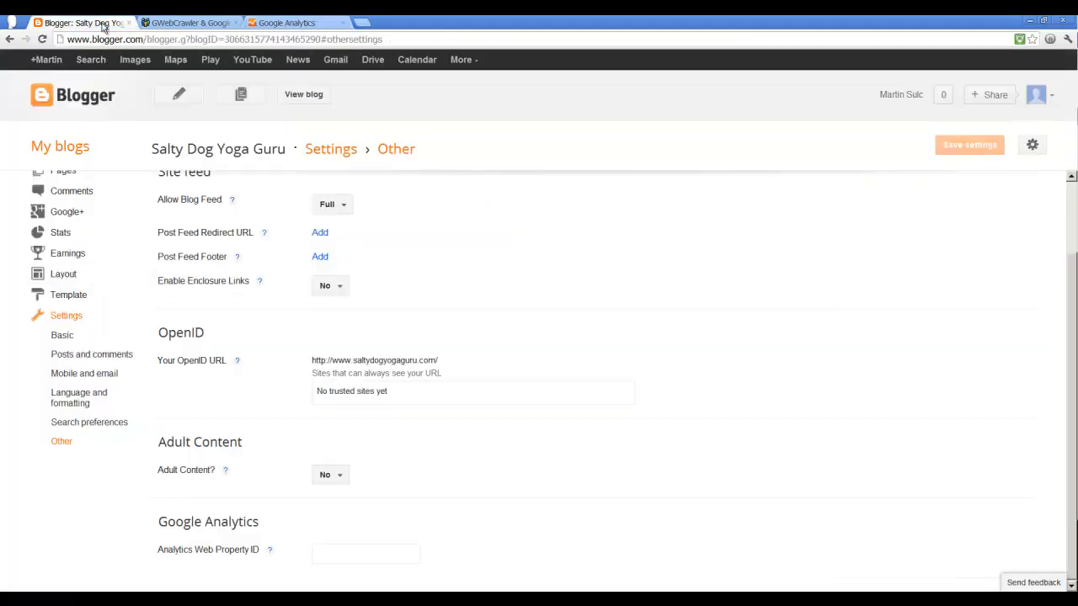
left_click(338, 550)
key("ctrl+v")
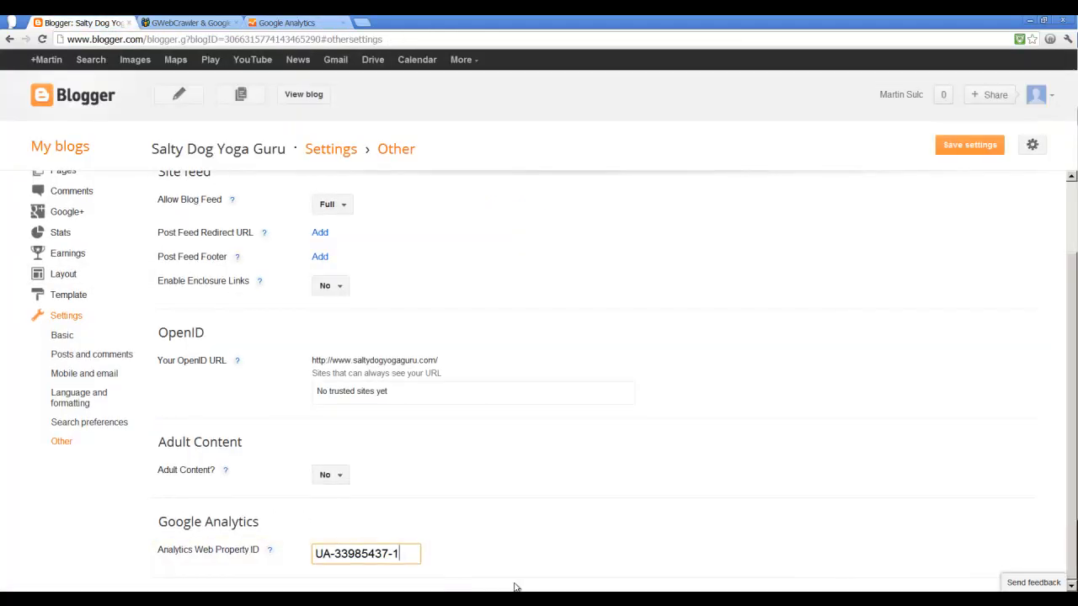
left_click(729, 540)
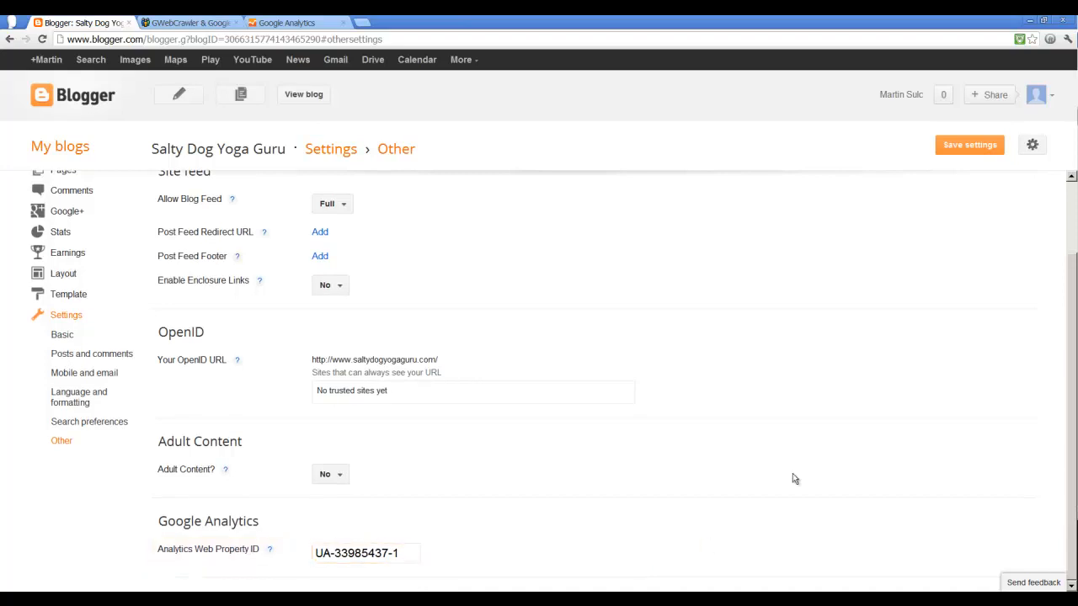
left_click(992, 149)
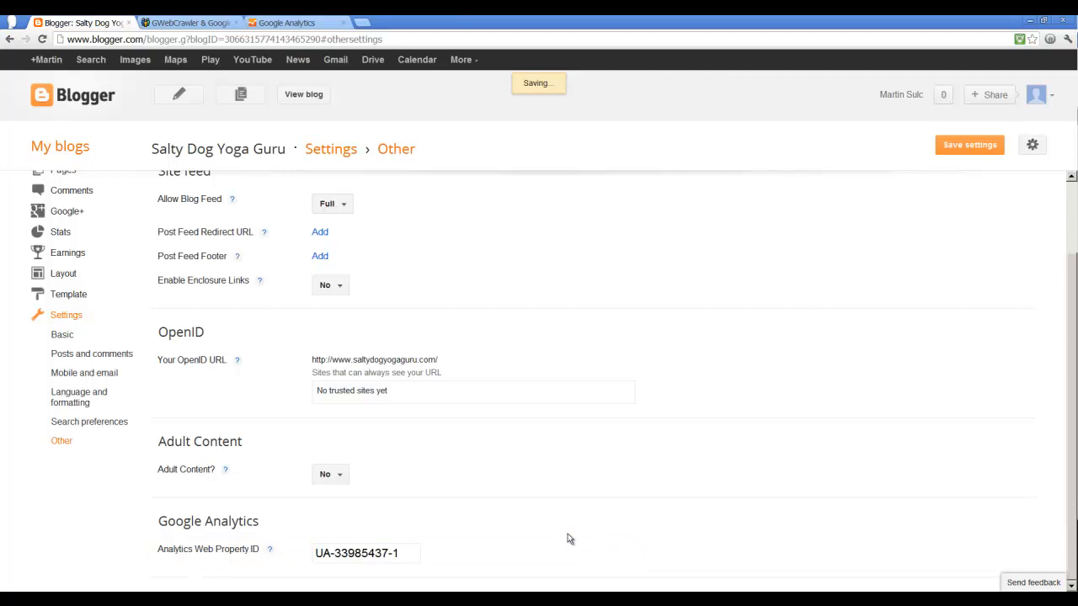
left_click(88, 425)
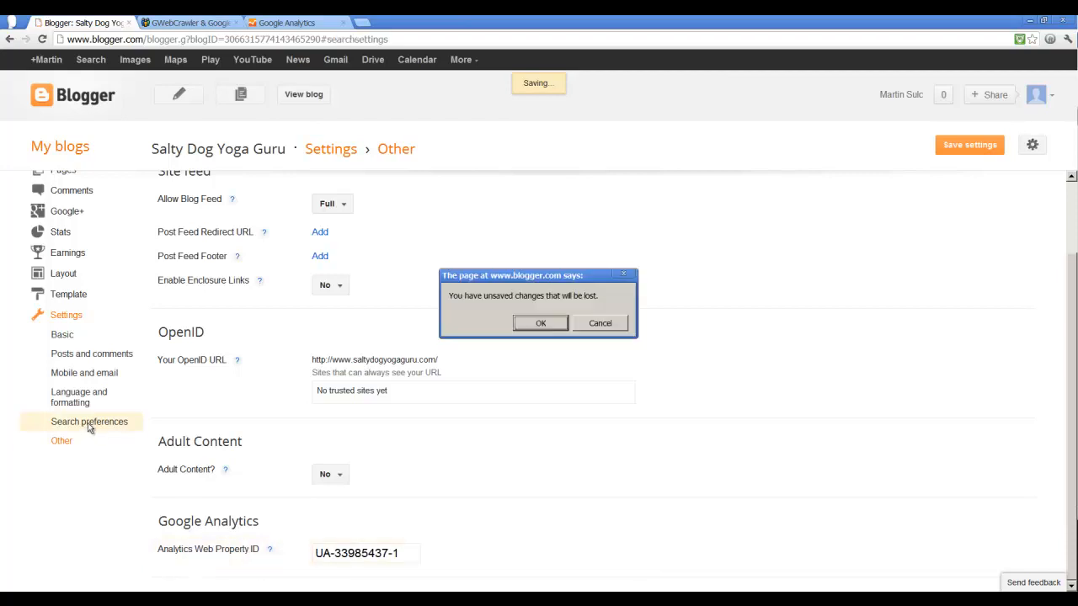
left_click(599, 324)
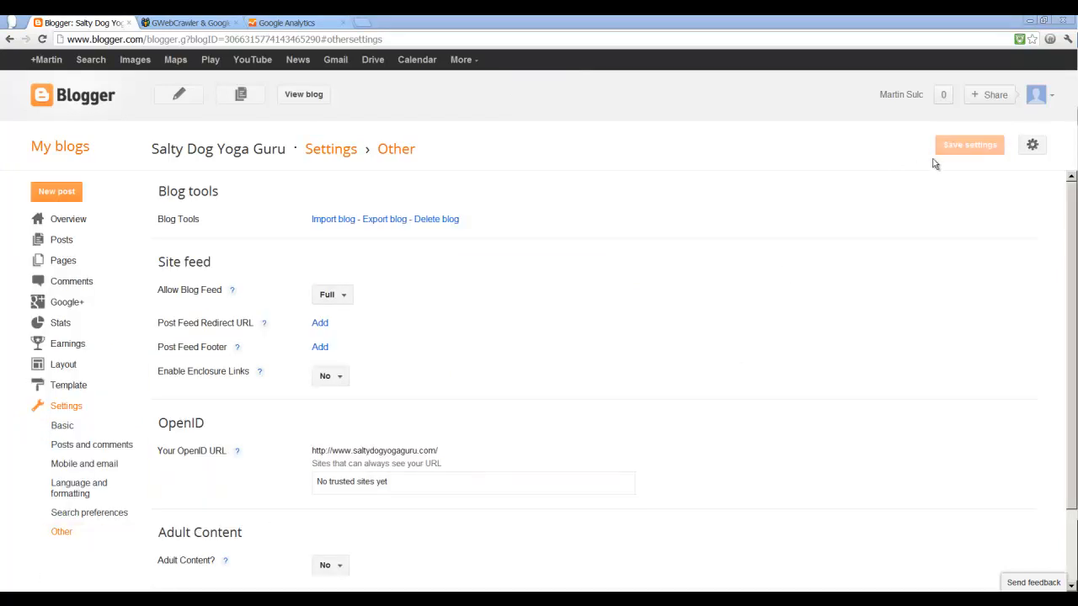
Open the blog's Search preferences and enable custom robots.txt content under Crawlers and indexing.
left_click(84, 515)
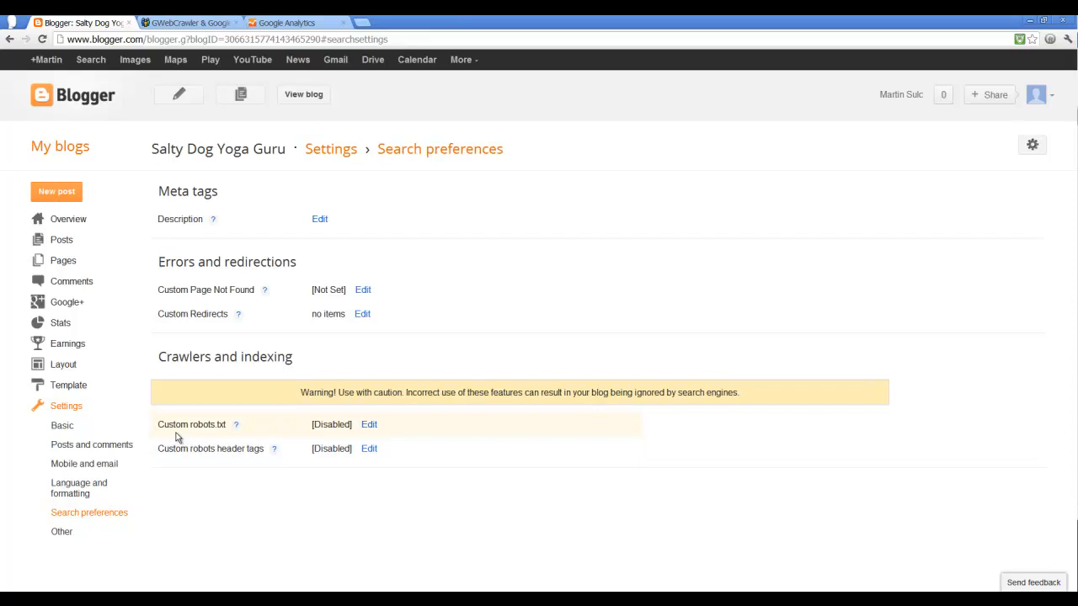
left_click(369, 425)
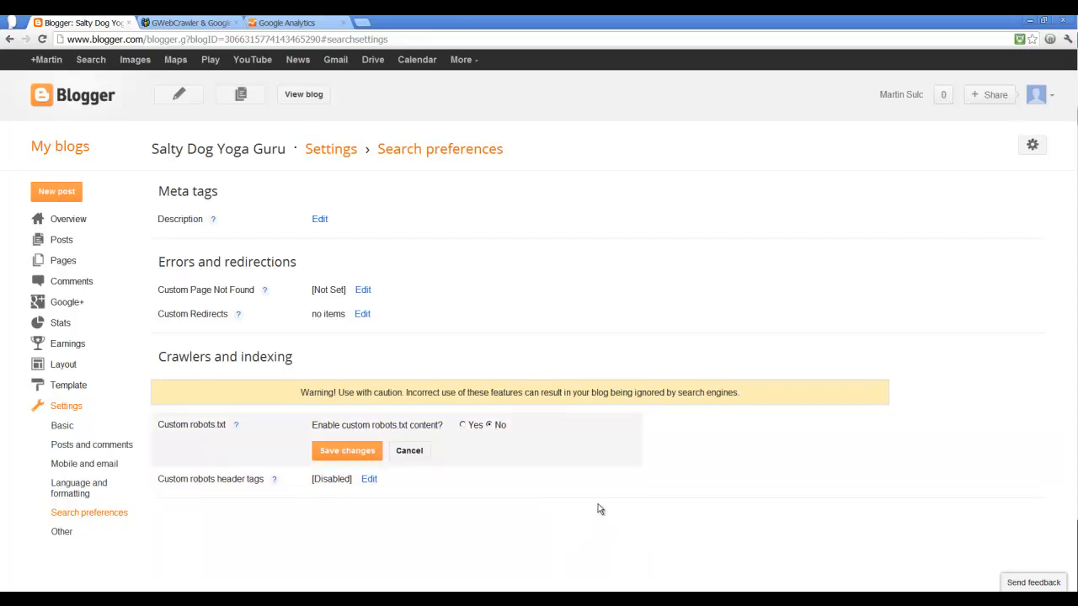
left_click(462, 426)
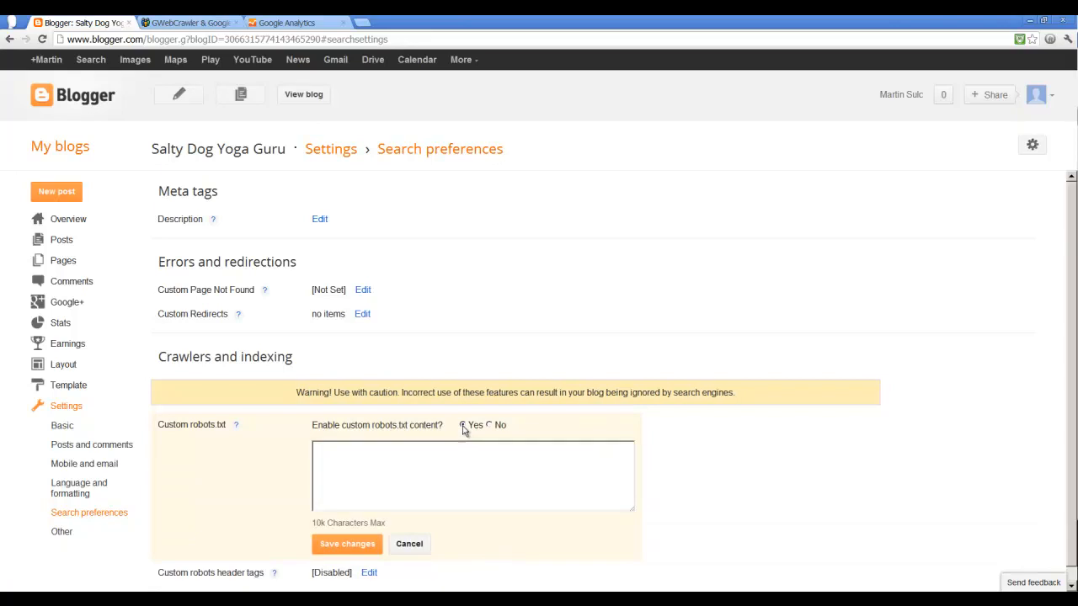
Review the features, requirements and download section on the GWebCrawler & Google Sitemap Creator page.
left_click(176, 24)
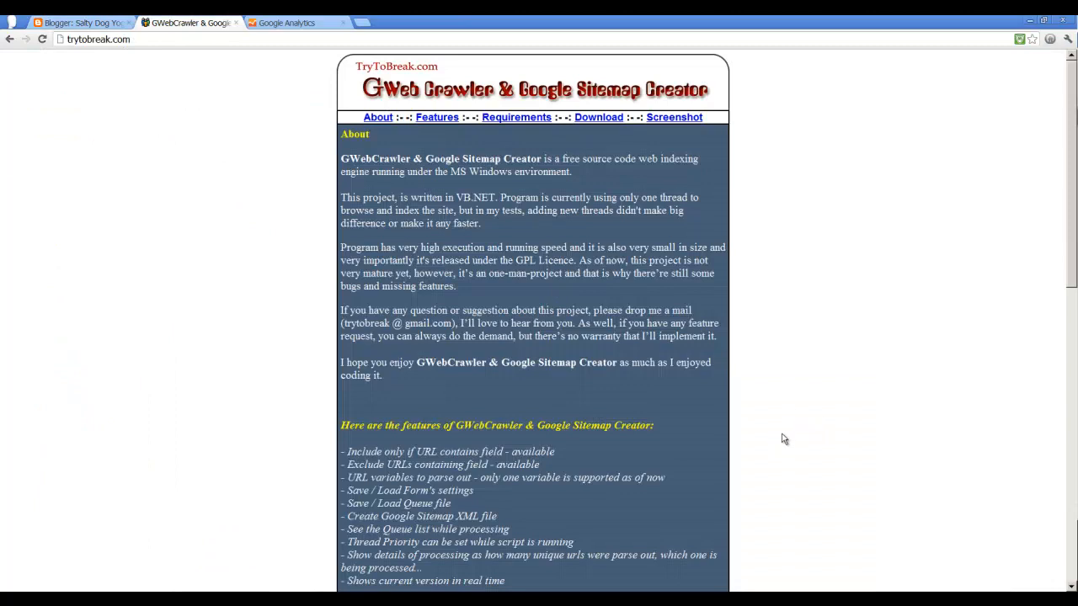
scroll(784, 437, "down", 2)
scroll(784, 437, "down", 3)
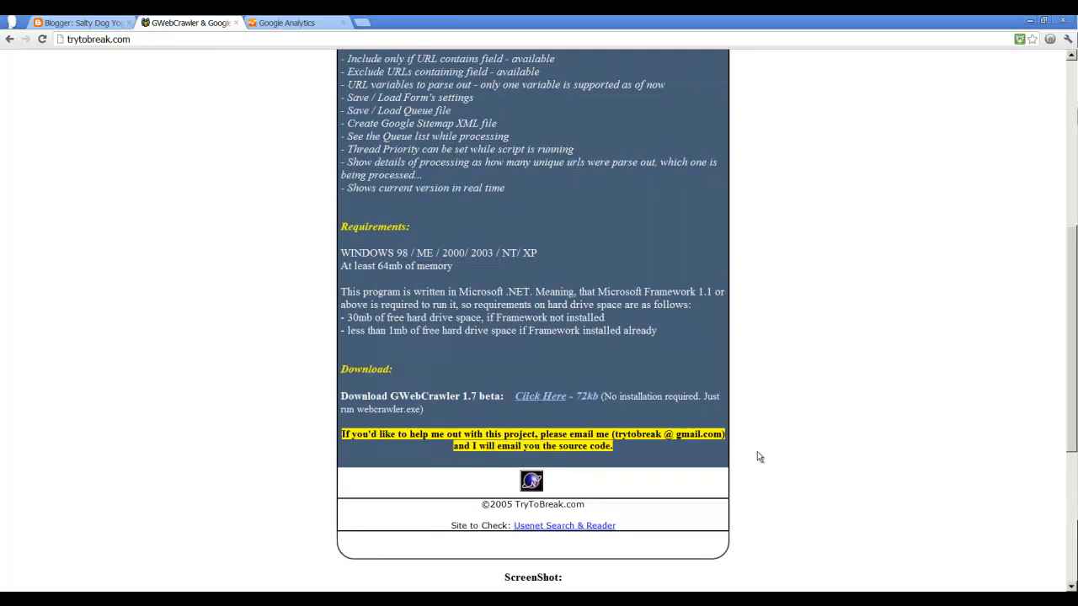
scroll(757, 451, "up", 5)
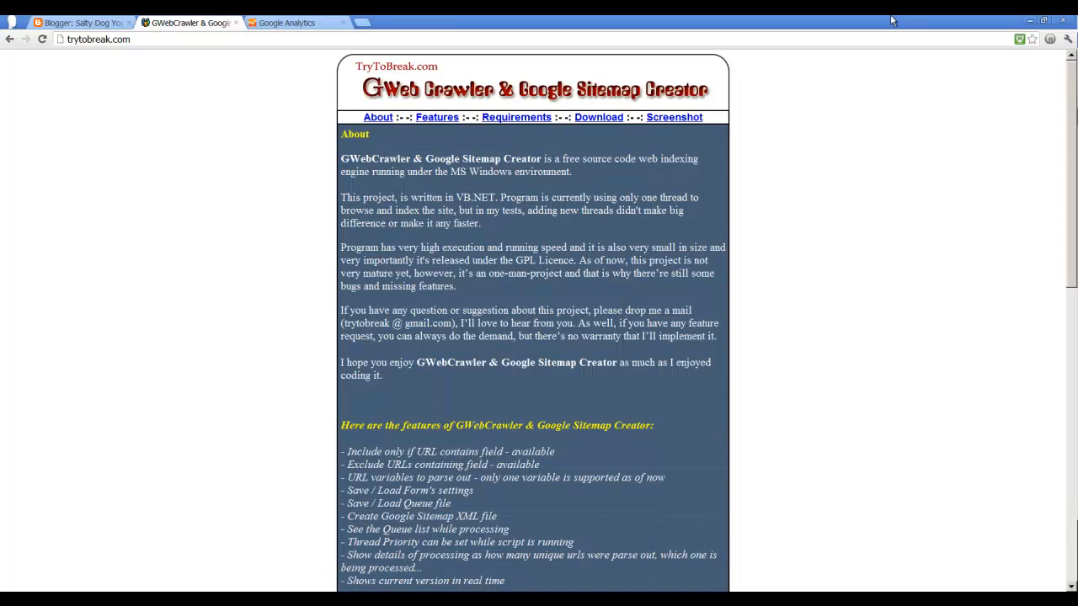
Switch to SiteMap X and add a new project named "one" in a new group named "one".
left_click(1029, 20)
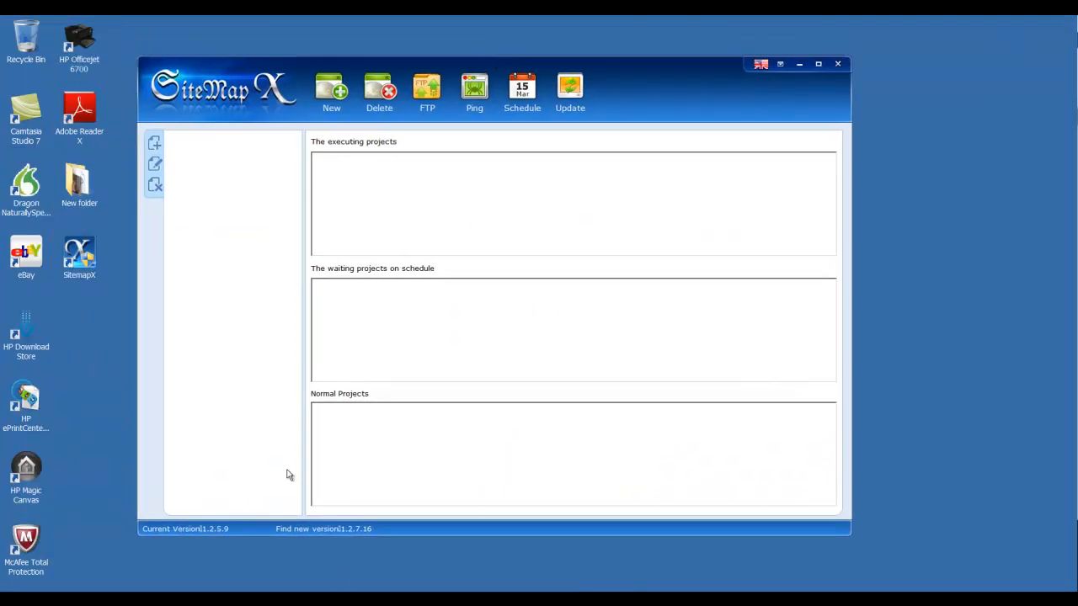
left_click(341, 95)
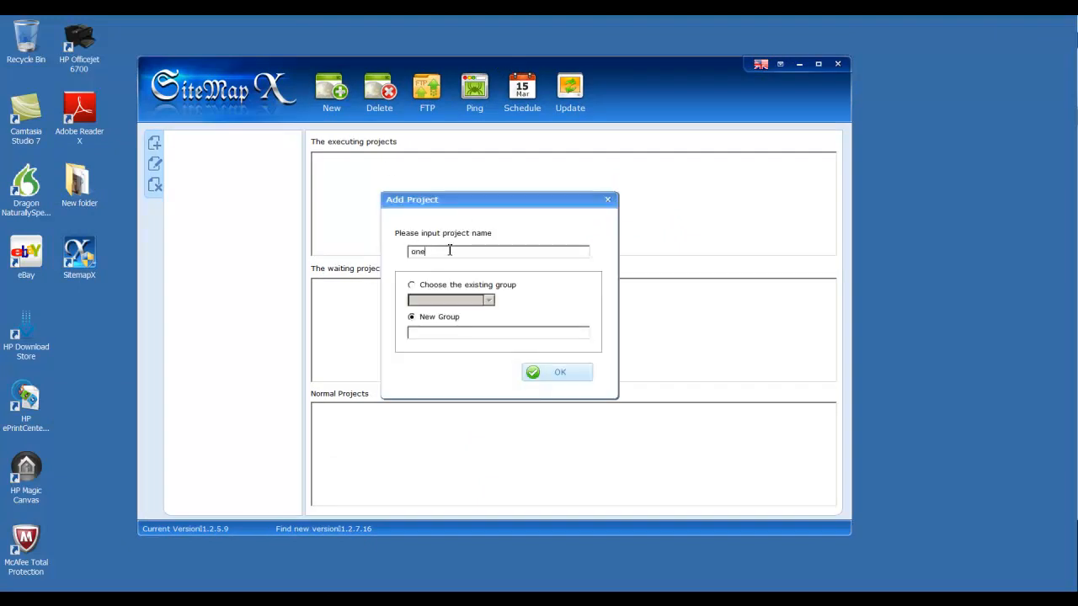
left_click(555, 373)
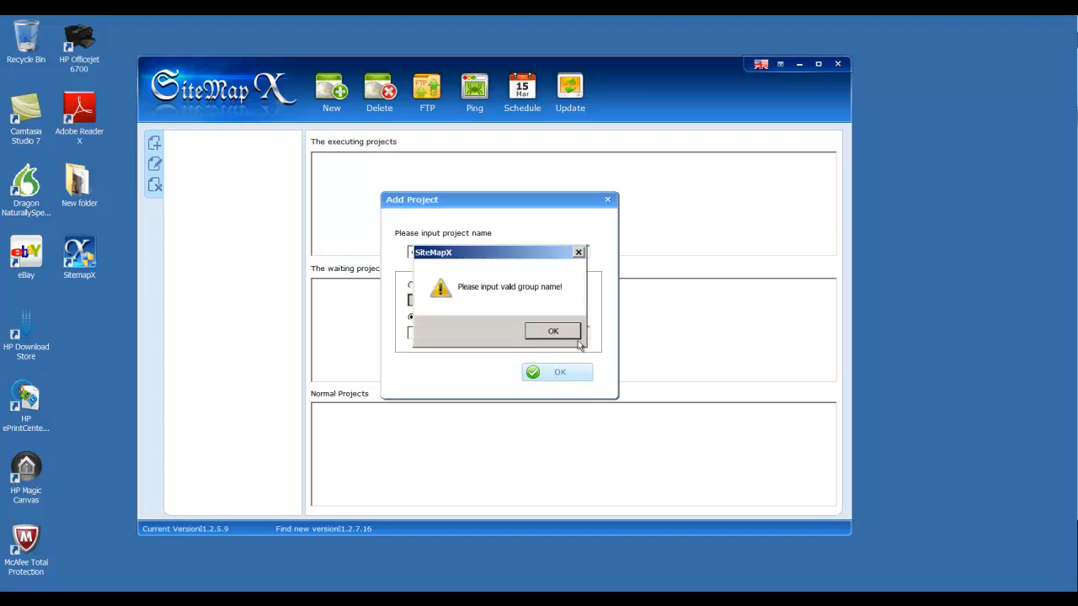
left_click(553, 332)
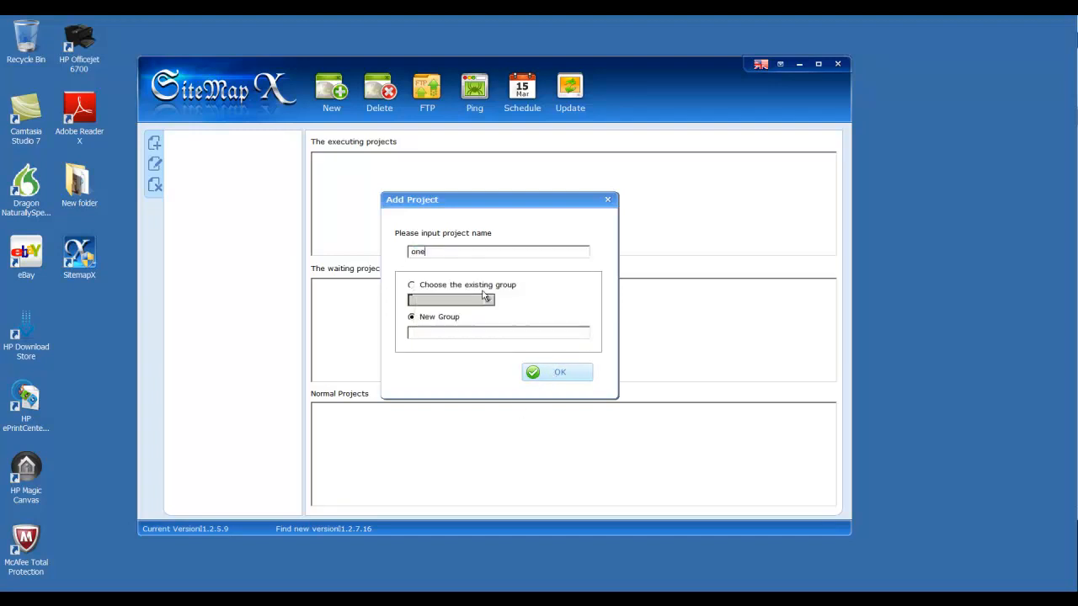
left_click(413, 286)
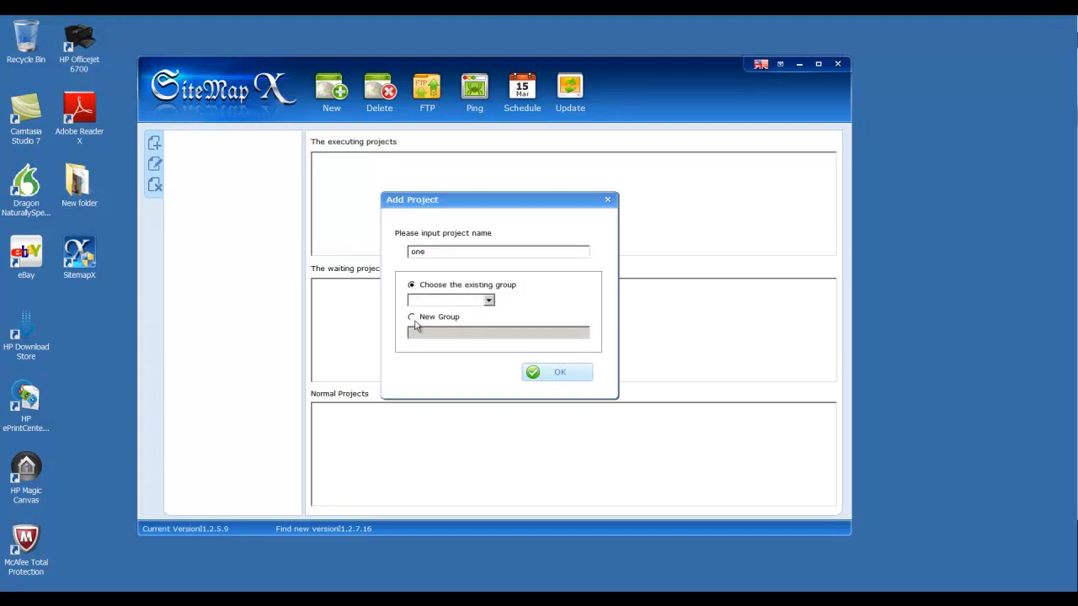
left_click(412, 318)
left_click(428, 333)
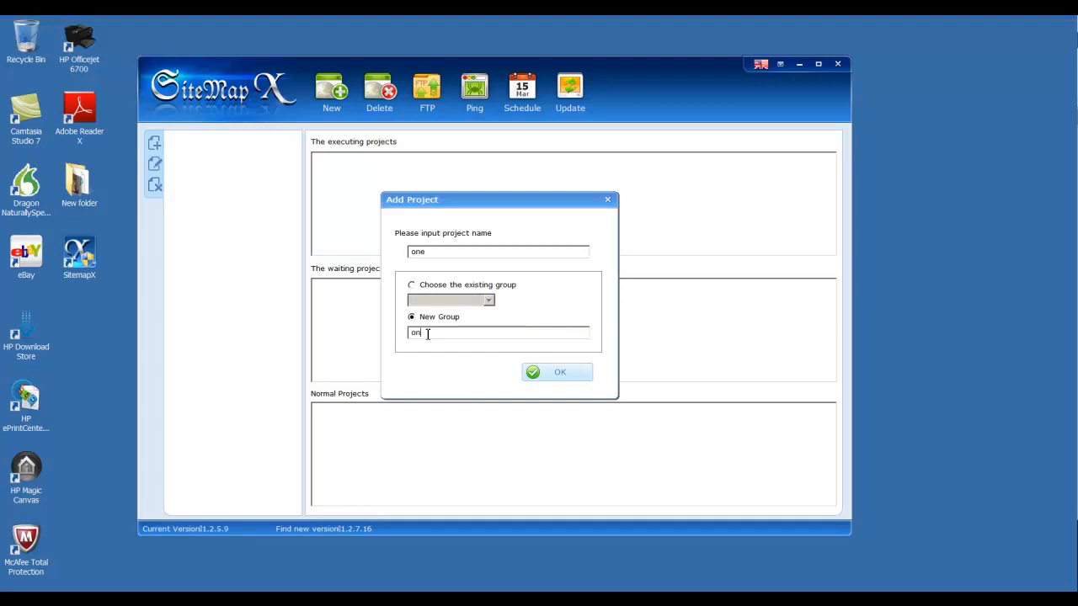
left_click(561, 372)
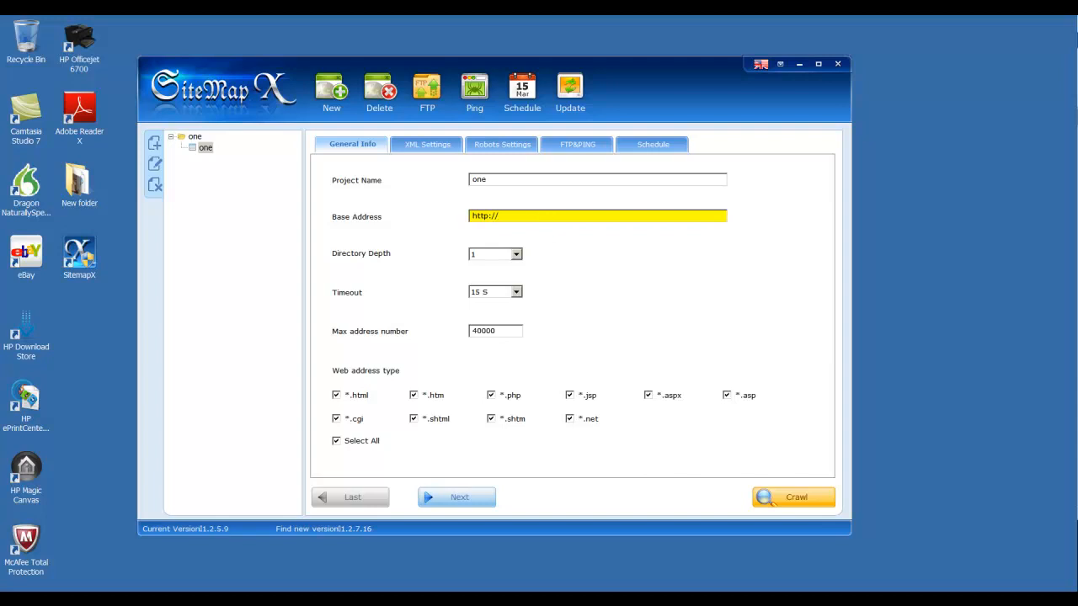
type("saltydogyogaguru.com")
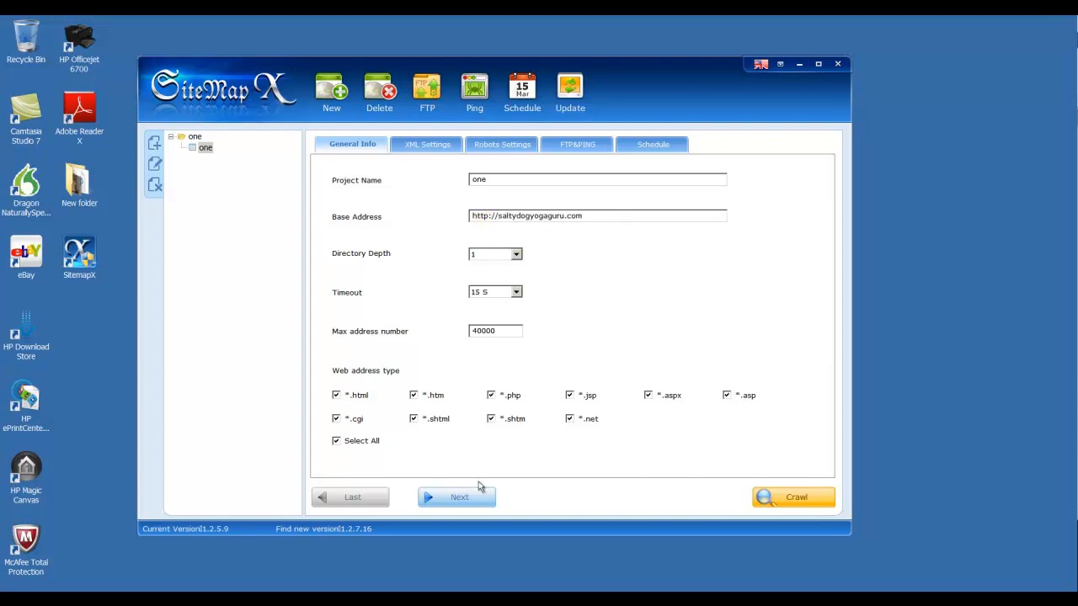
left_click(783, 498)
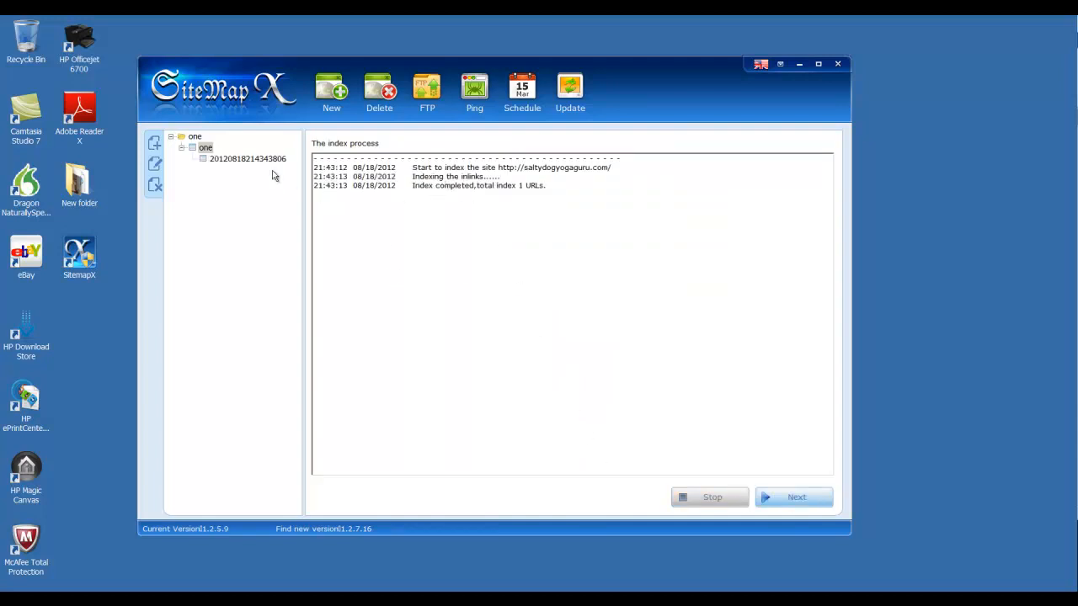
left_click(794, 497)
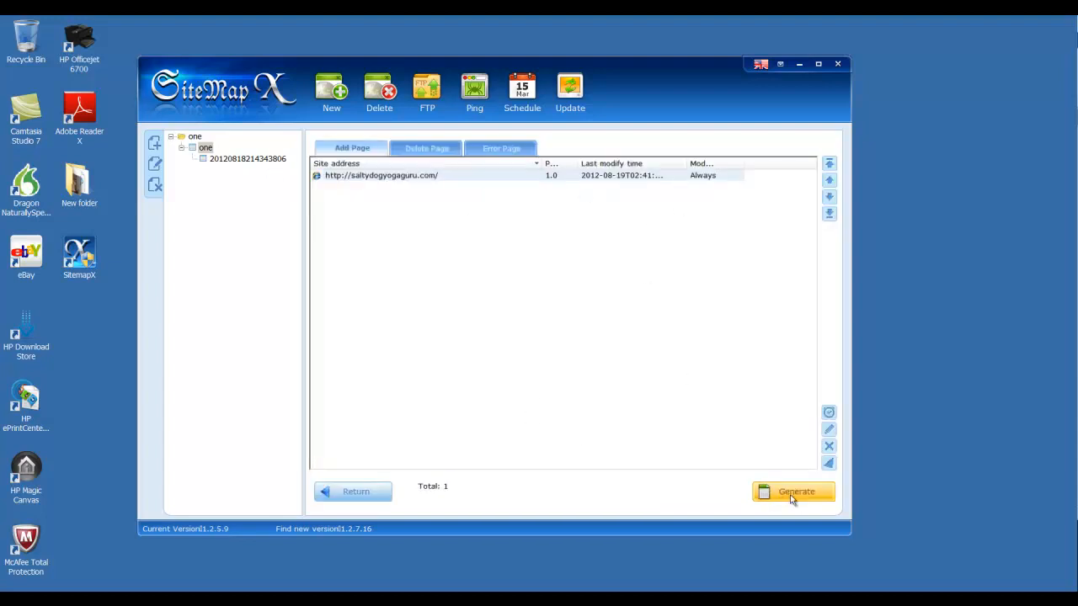
left_click(781, 493)
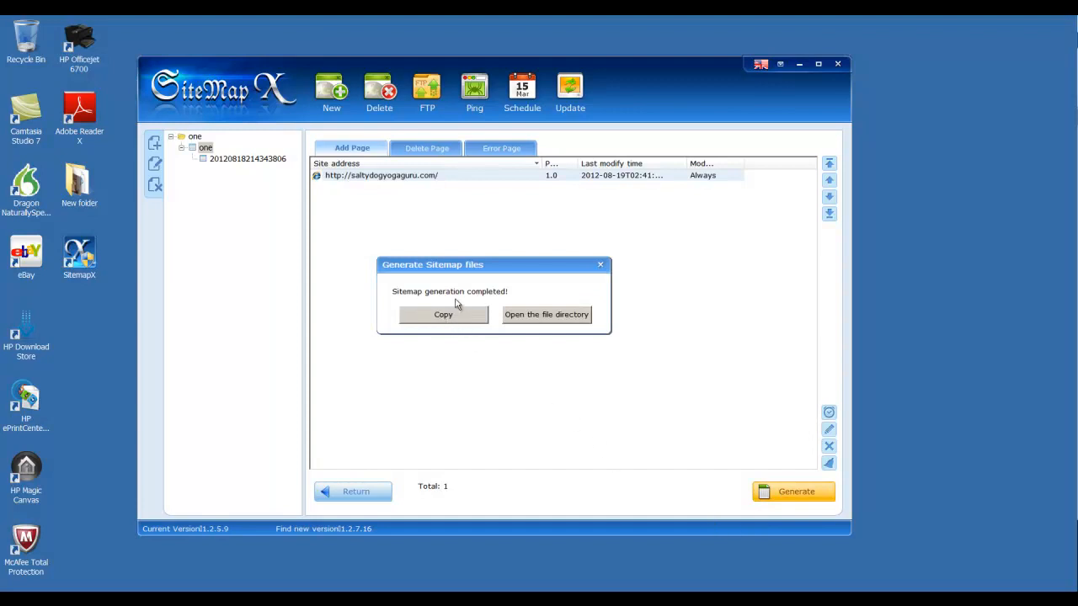
Copy the full text of the robots file from the generated sitemap folder, and view the project's Robots Settings.
left_click(542, 316)
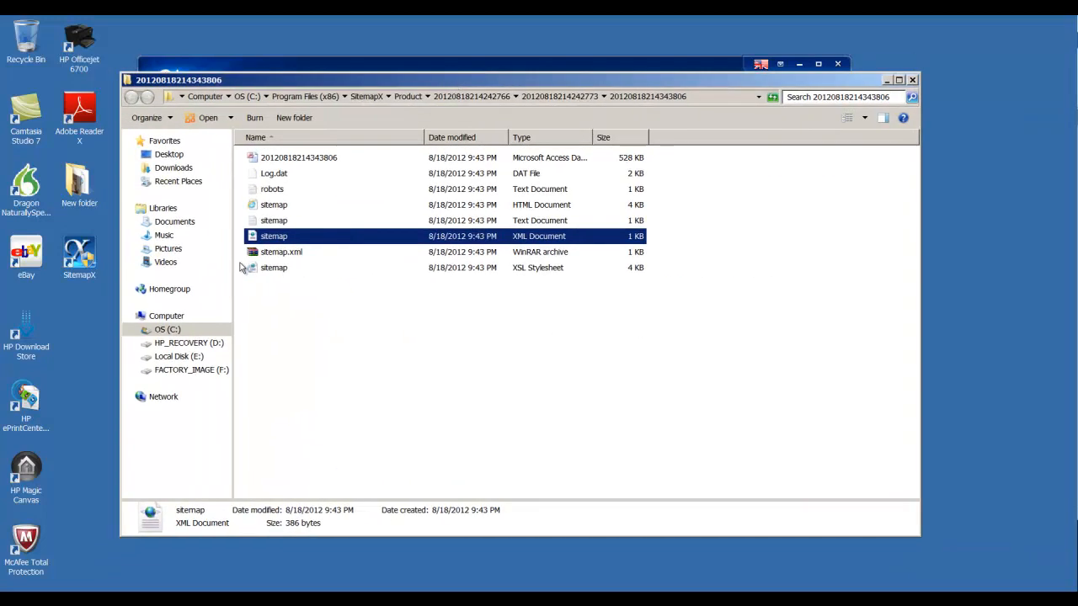
double_click(275, 193)
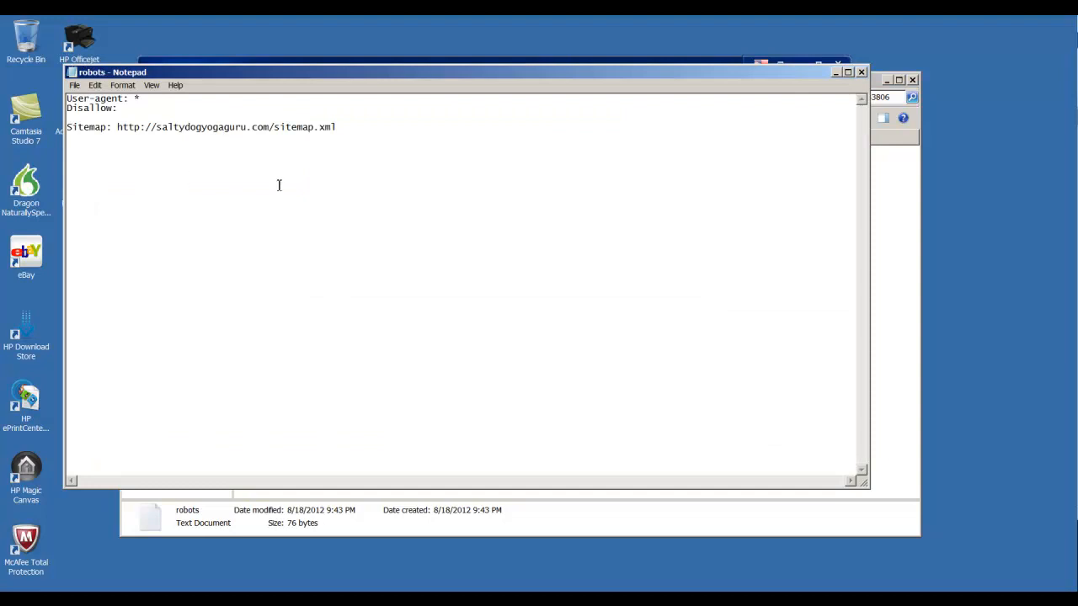
left_click_drag(347, 130, 7, 55)
key("ctrl+c")
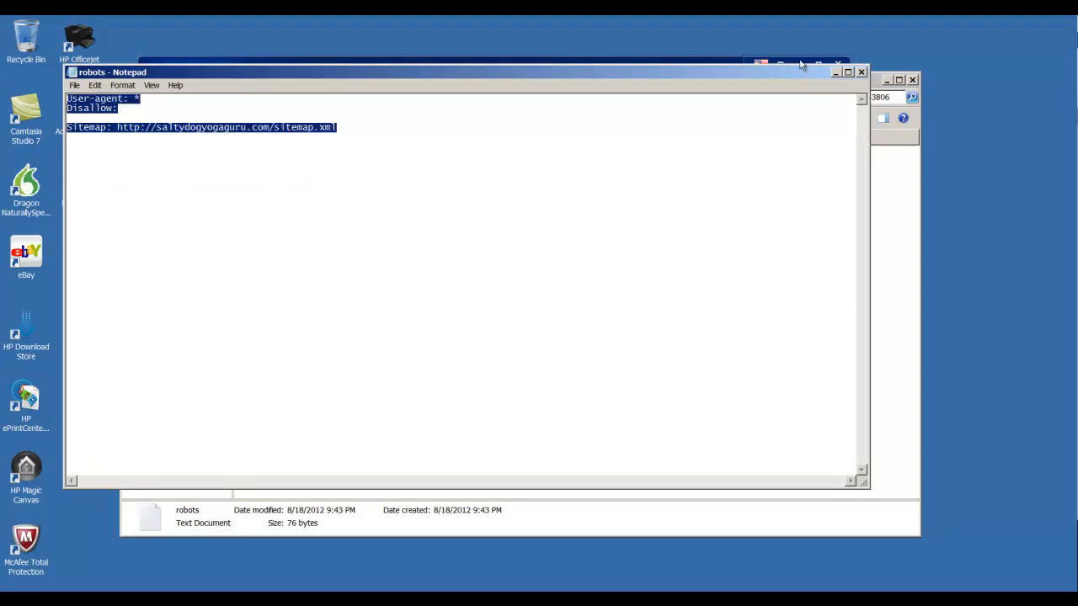
left_click(860, 72)
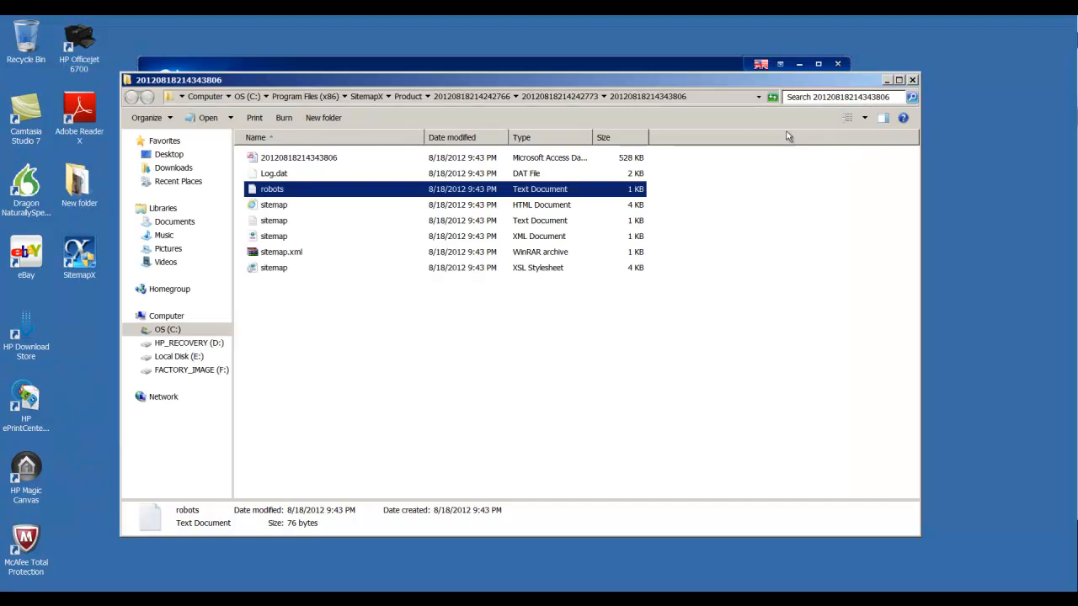
left_click(912, 80)
left_click(492, 145)
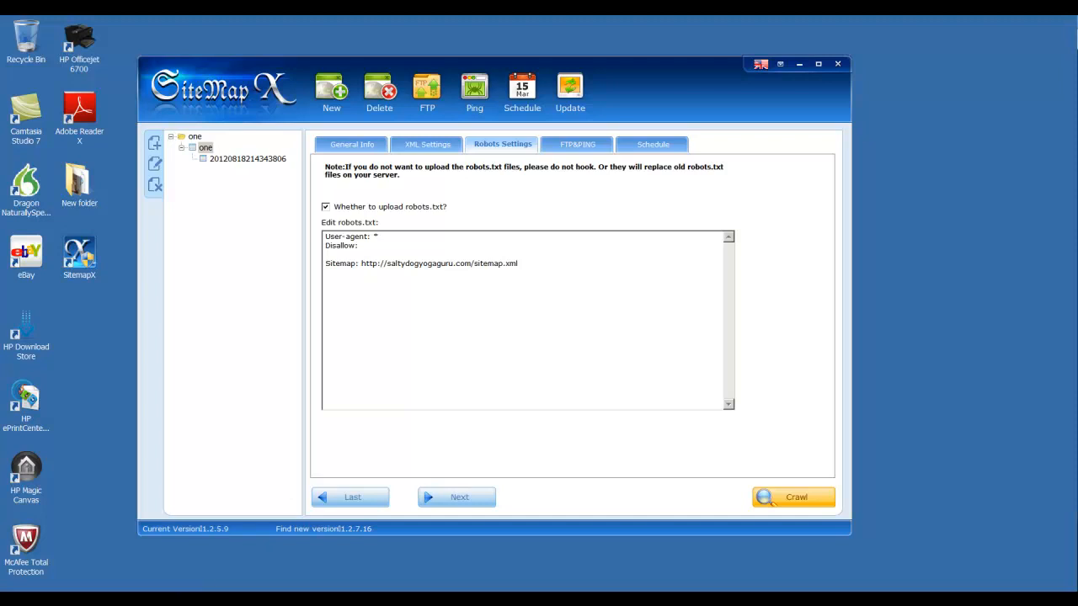
Switch back to Blogger, paste the copied robots text into the custom robots.txt content, and save the changes.
key("alt+Tab")
left_click(99, 27)
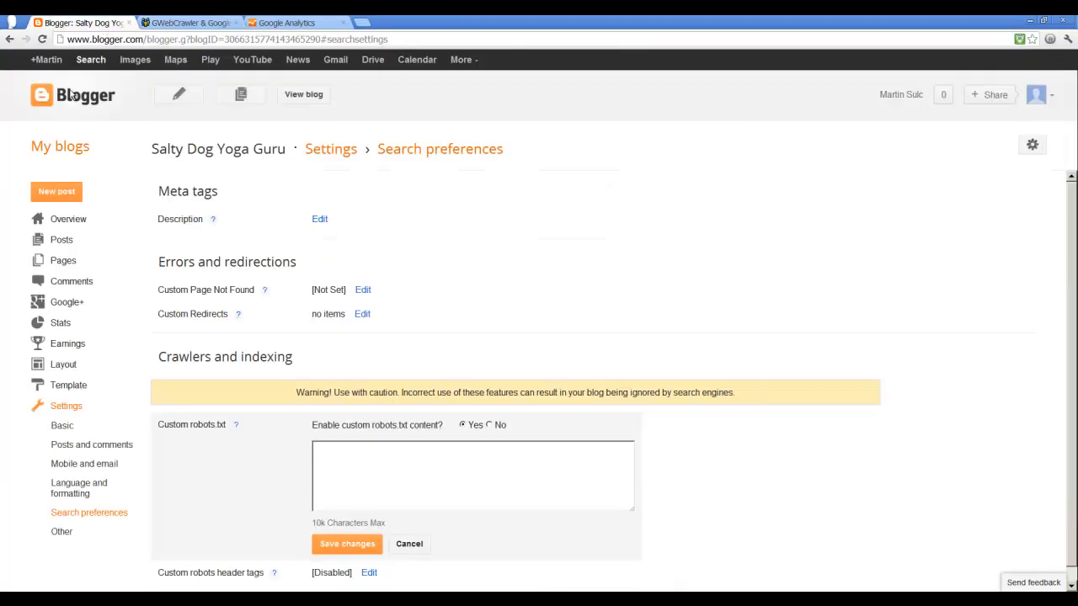
left_click(421, 468)
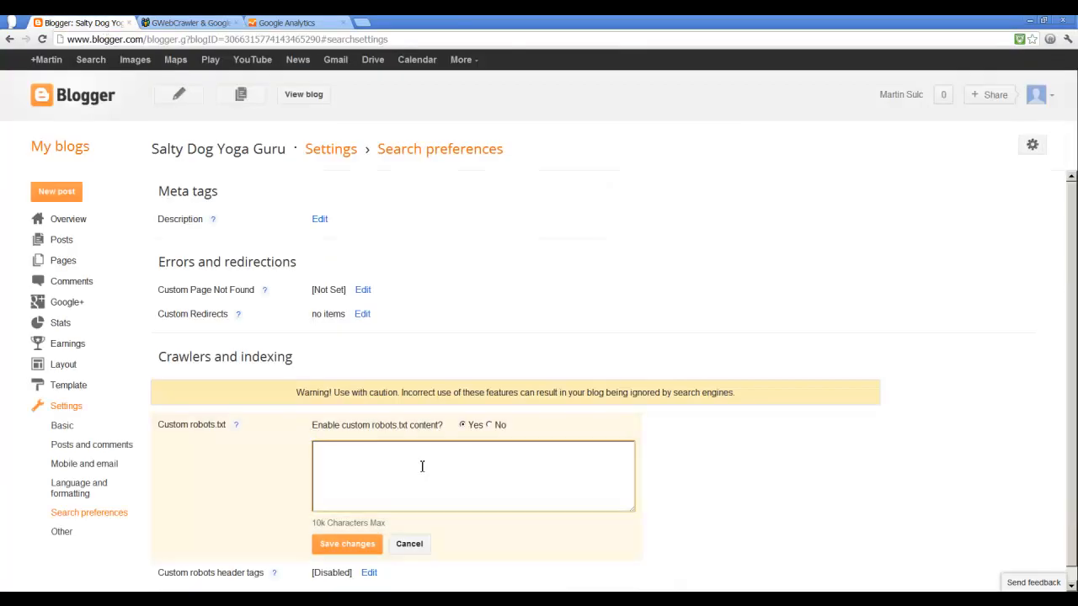
key("ctrl+v")
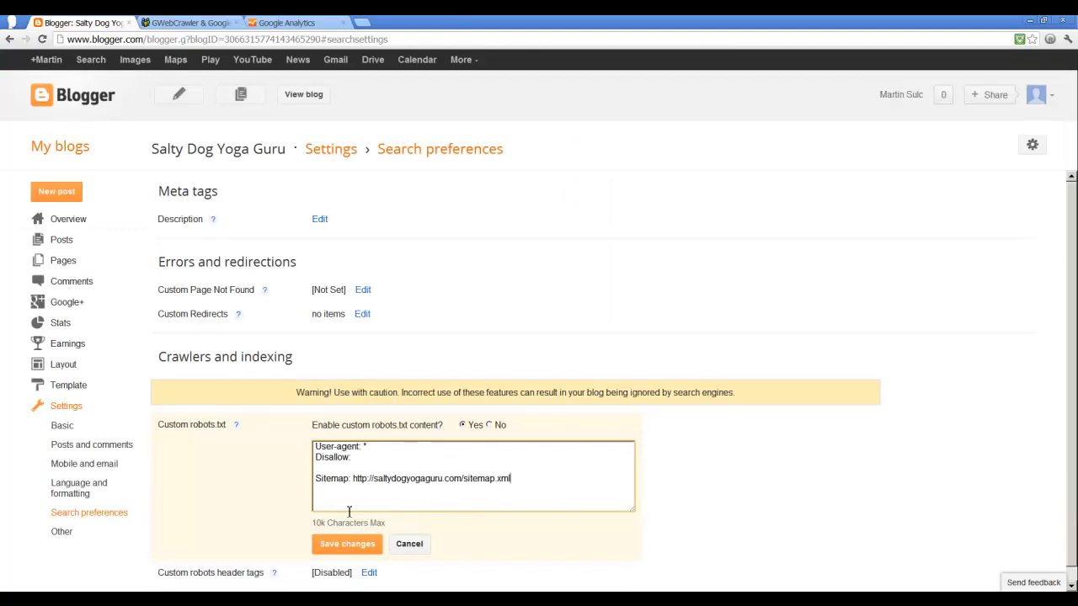
left_click(364, 546)
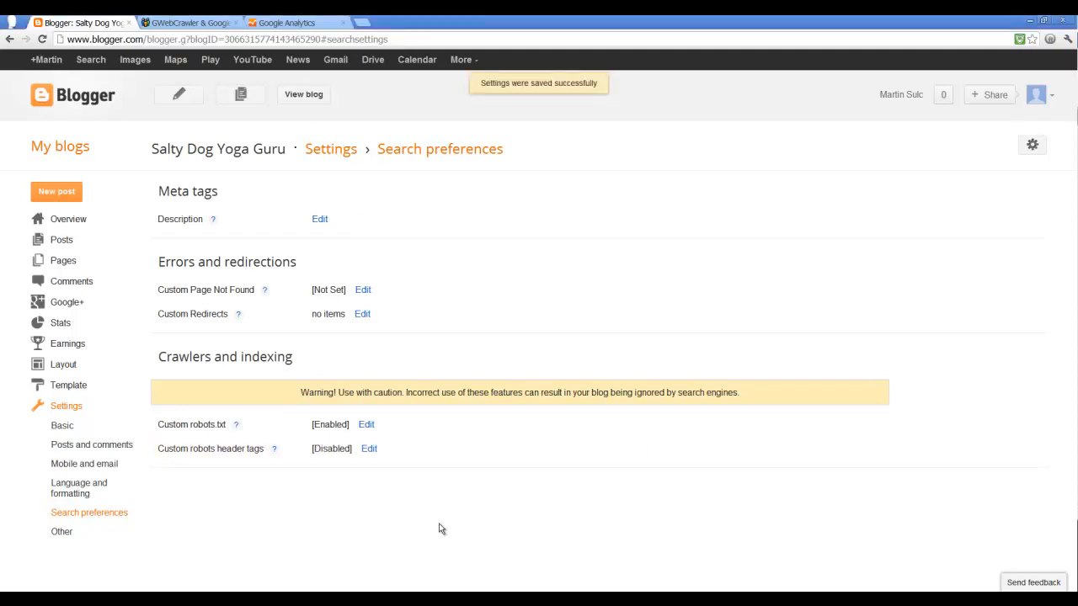
Enable custom robots header tags with "all" for the home page, archive and search pages, and posts and pages, and save them.
left_click(368, 451)
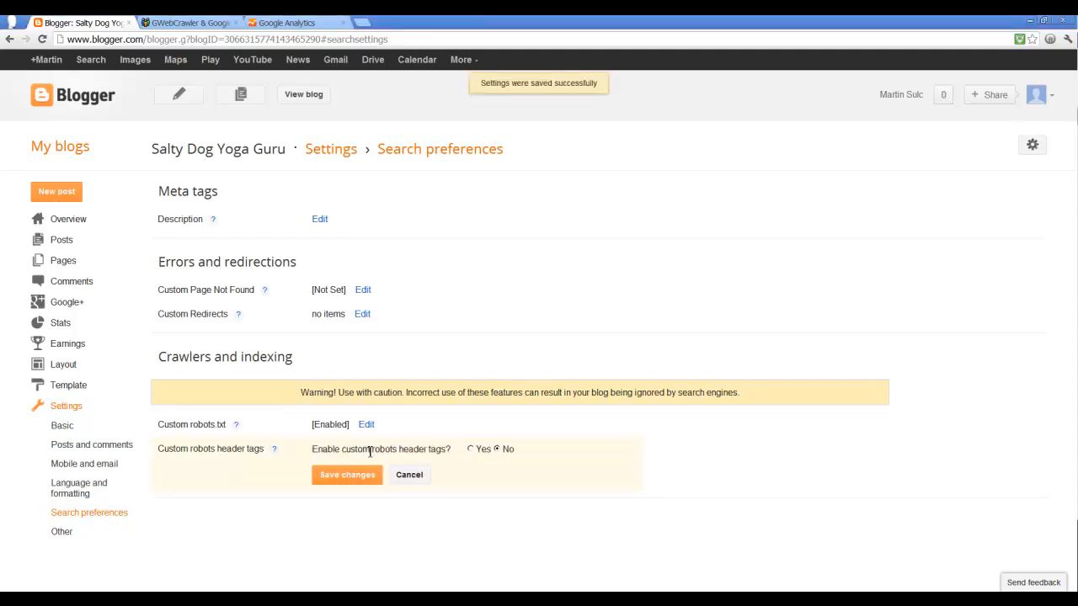
left_click(471, 449)
scroll(685, 536, "down", 2)
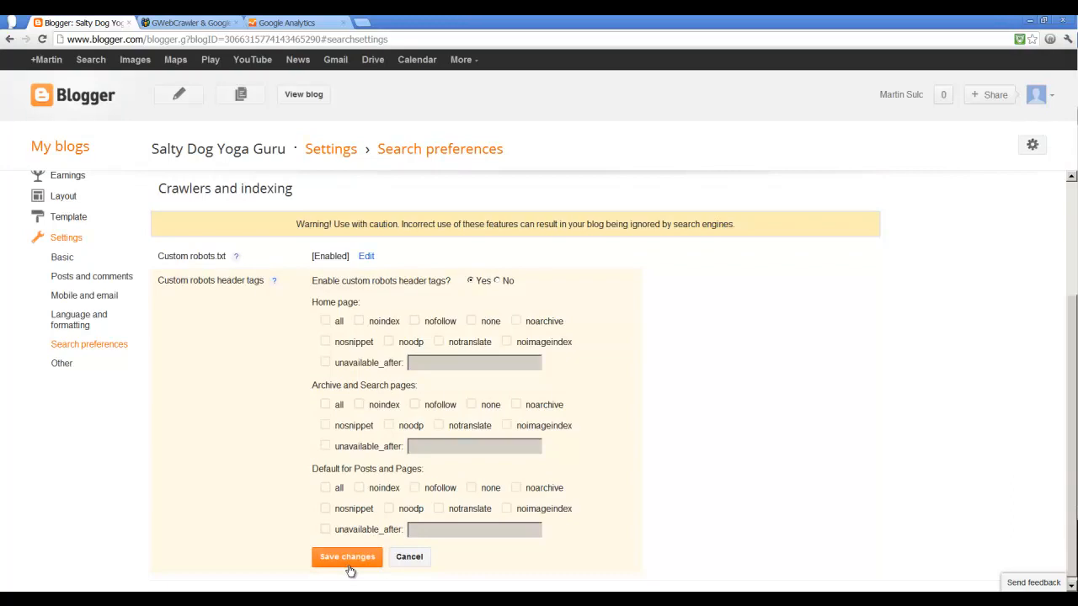
left_click(326, 321)
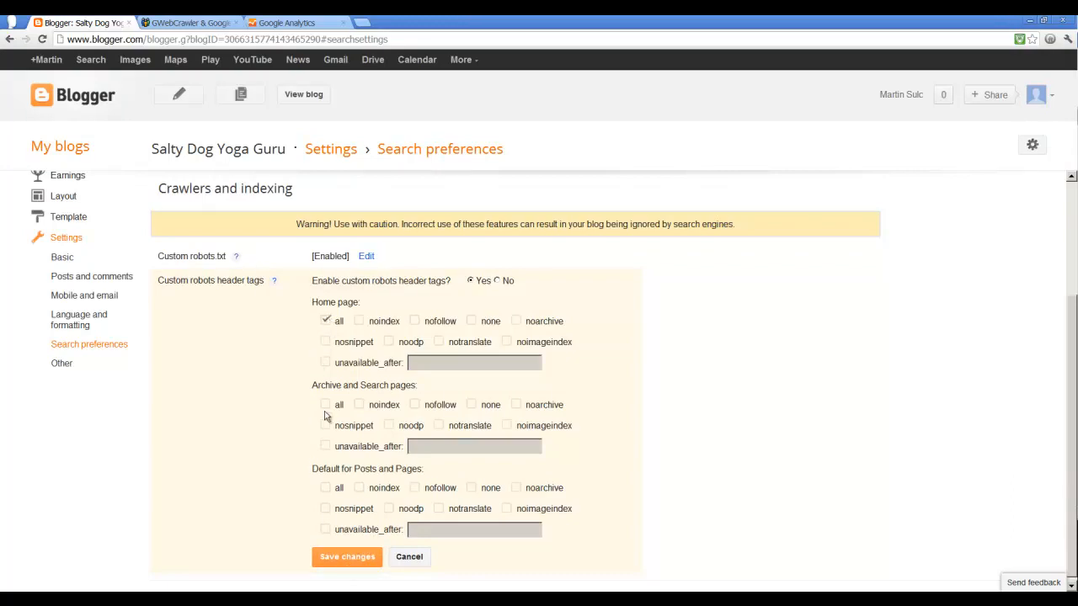
left_click(326, 405)
left_click(325, 489)
left_click(330, 557)
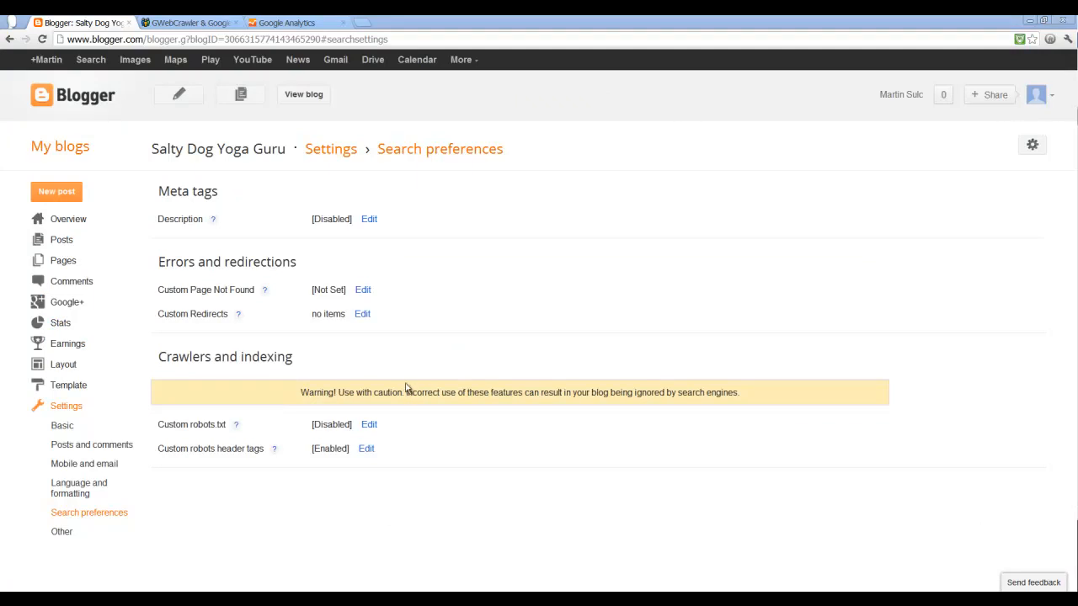
View the live Salty Dog Yoga Guru blog and check its Home Page and Blog Page.
left_click(302, 96)
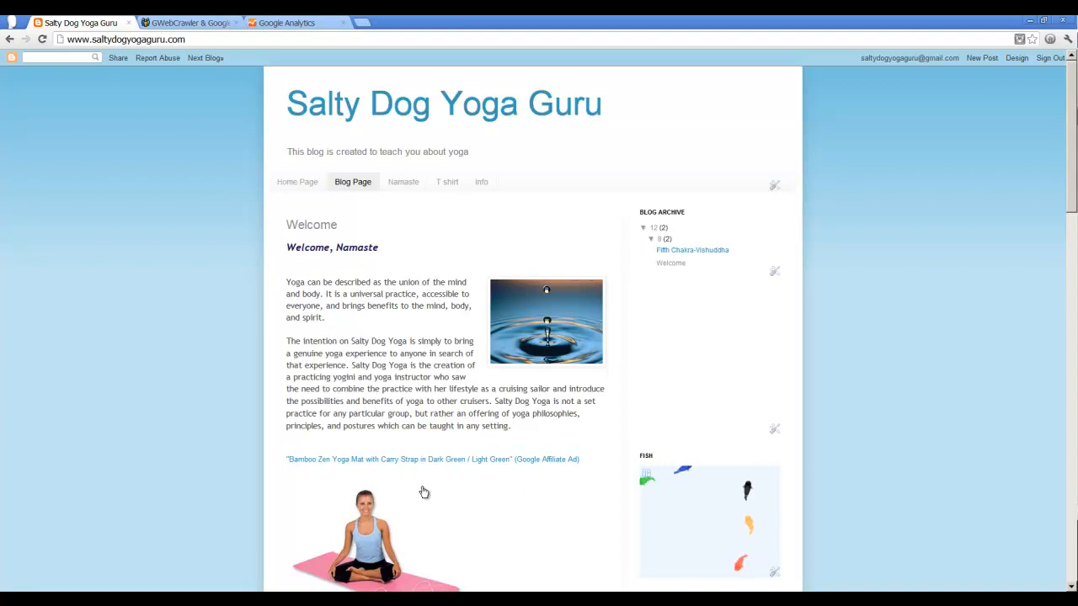
left_click(292, 184)
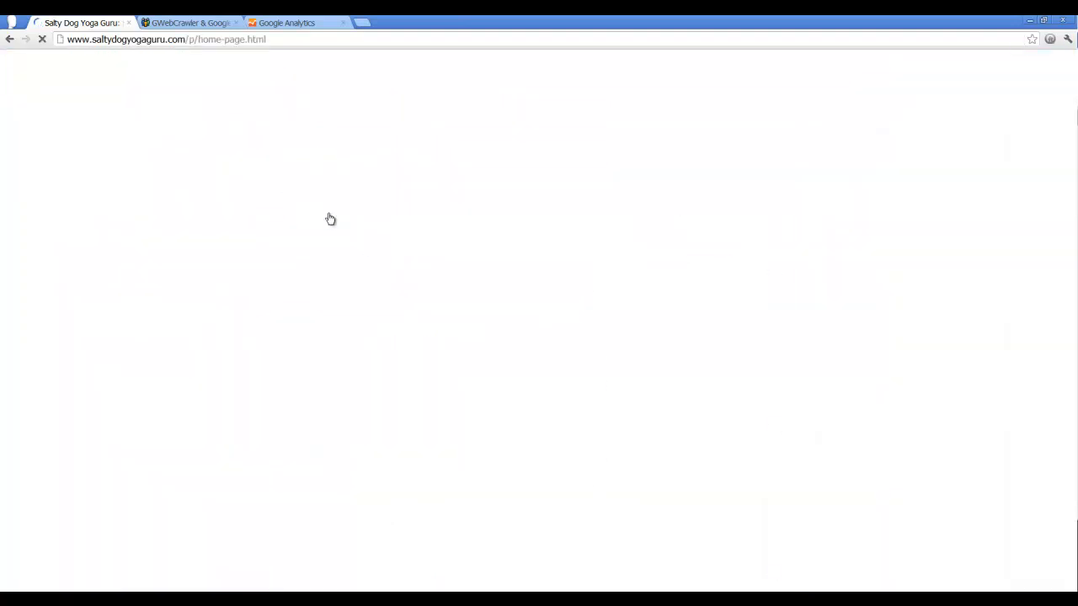
left_click(362, 183)
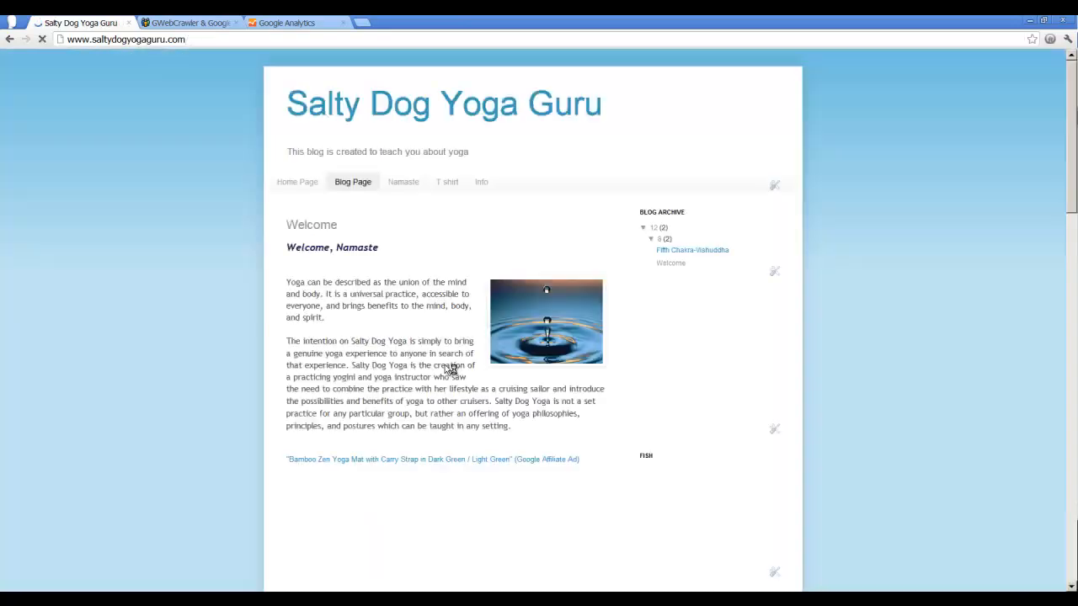